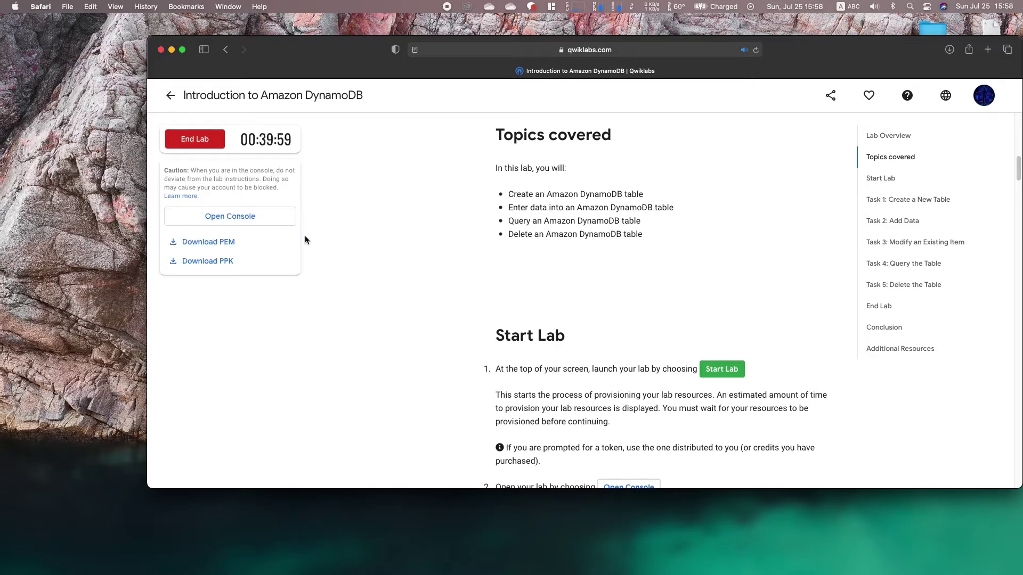
Step: Open the lab's AWS console and place the lab guide window beside it, showing Task 1: Create a New Table
left_click(276, 217)
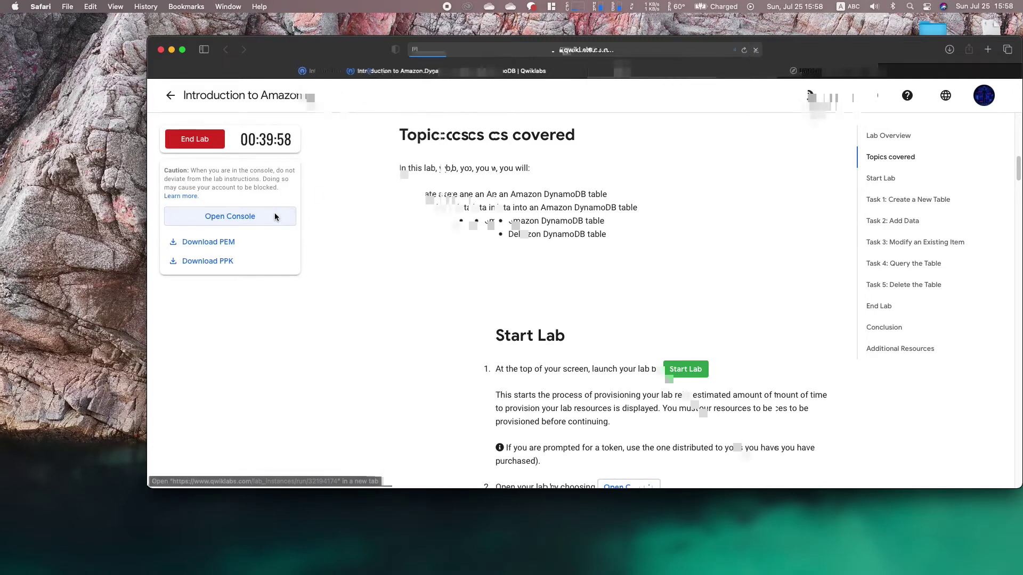
left_click(477, 72)
left_click_drag(477, 75, 87, 71)
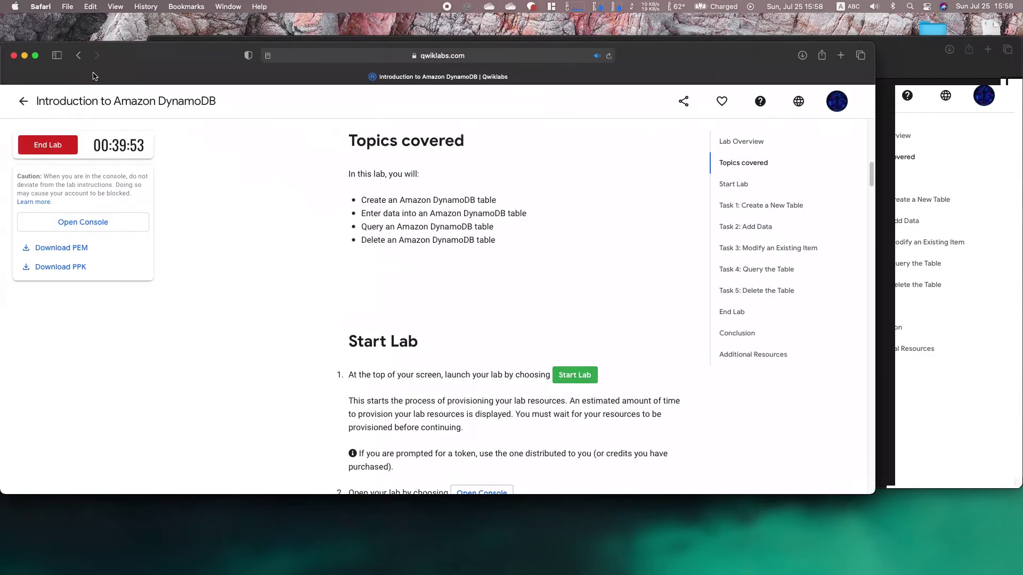
left_click(776, 209)
left_click_drag(771, 63, 453, 69)
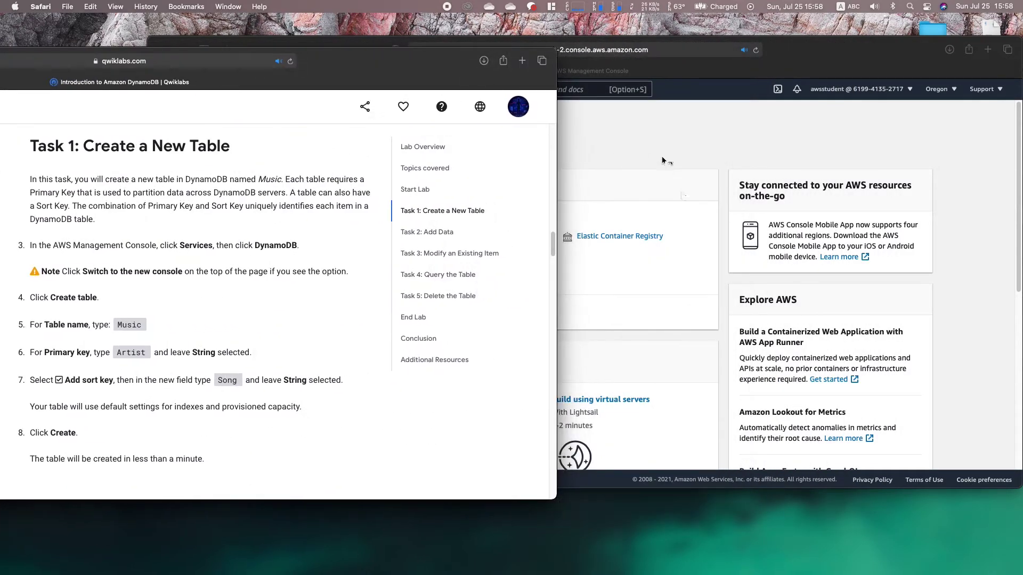
Step: Search the AWS console for dynamodb and open the DynamoDB service
left_click(676, 190)
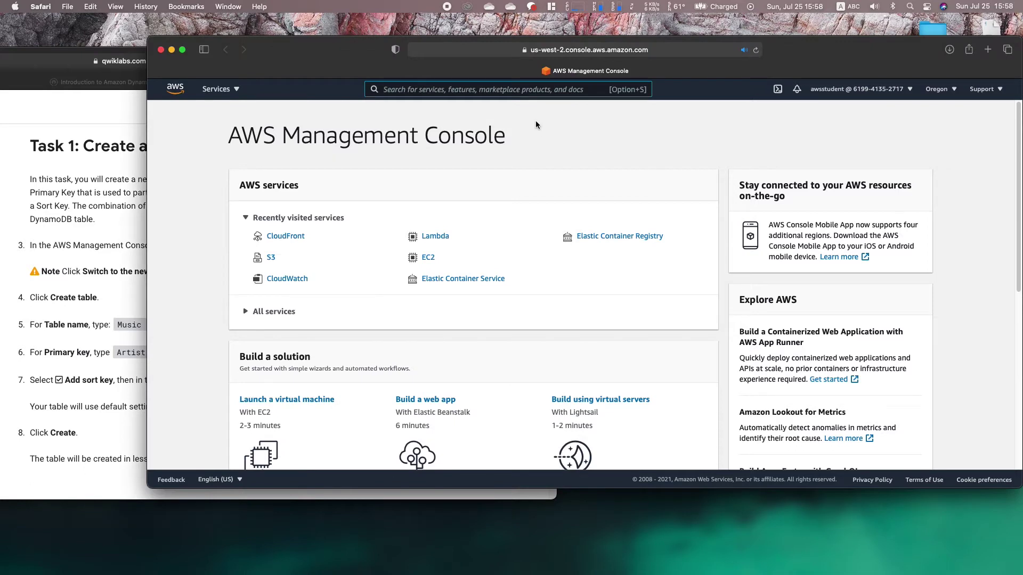
key("alt+s")
type("dynamodb")
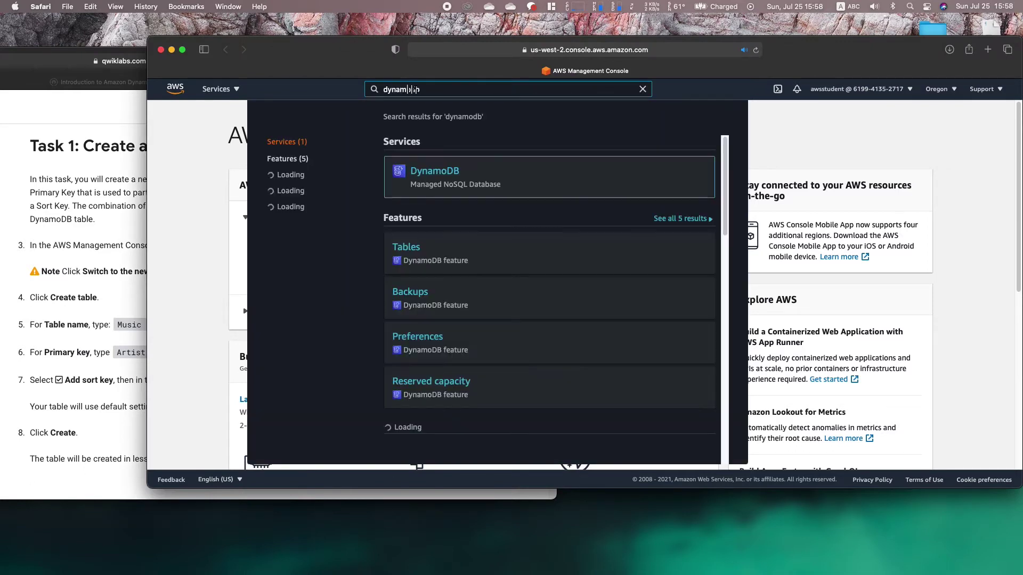
left_click(435, 172)
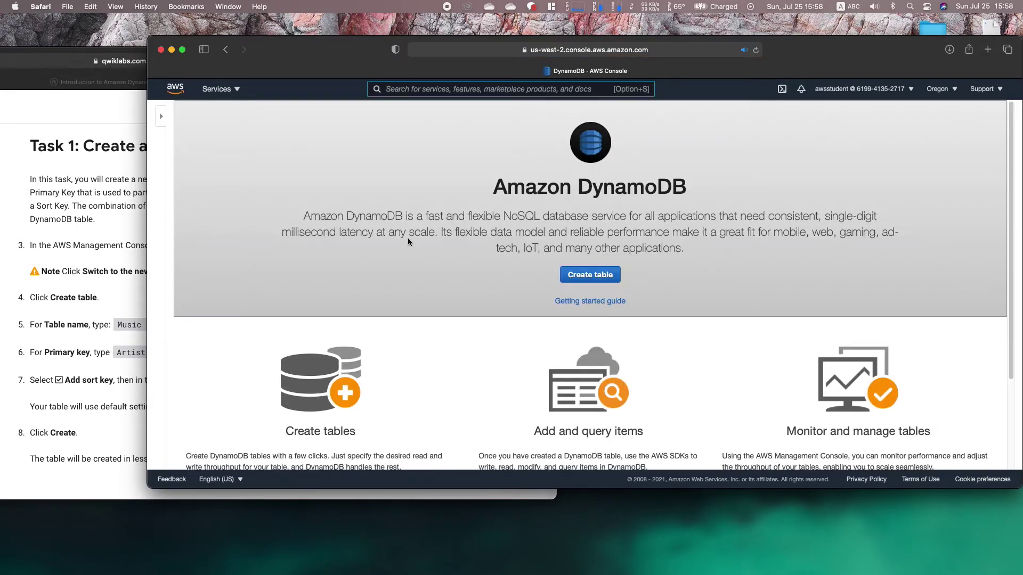
Step: Following the Task 1 instructions, start a new DynamoDB table named Music with Artist as the String partition key
left_click(123, 179)
scroll(128, 196, "up", 10)
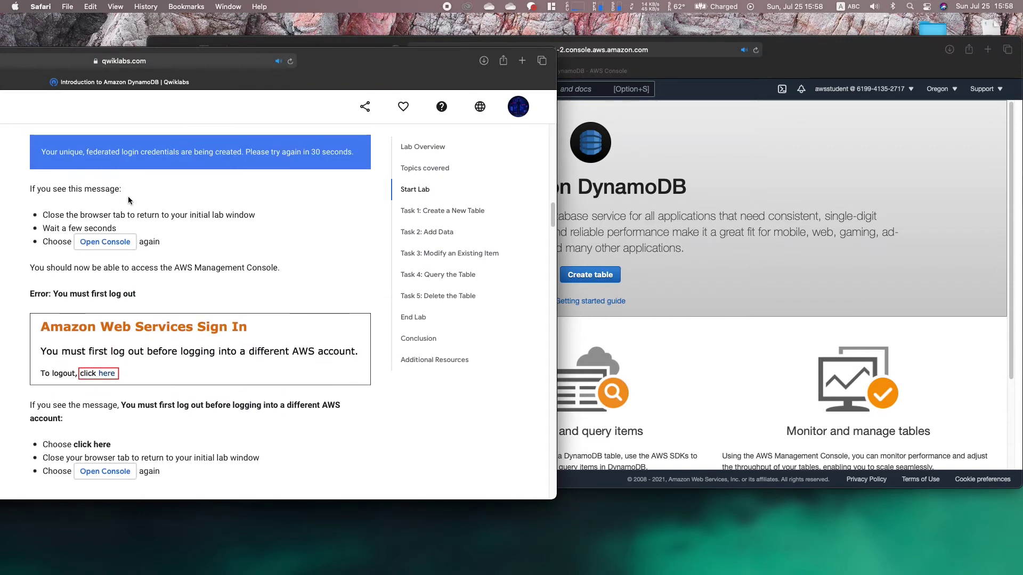
scroll(128, 196, "down", 10)
scroll(128, 198, "up", 2)
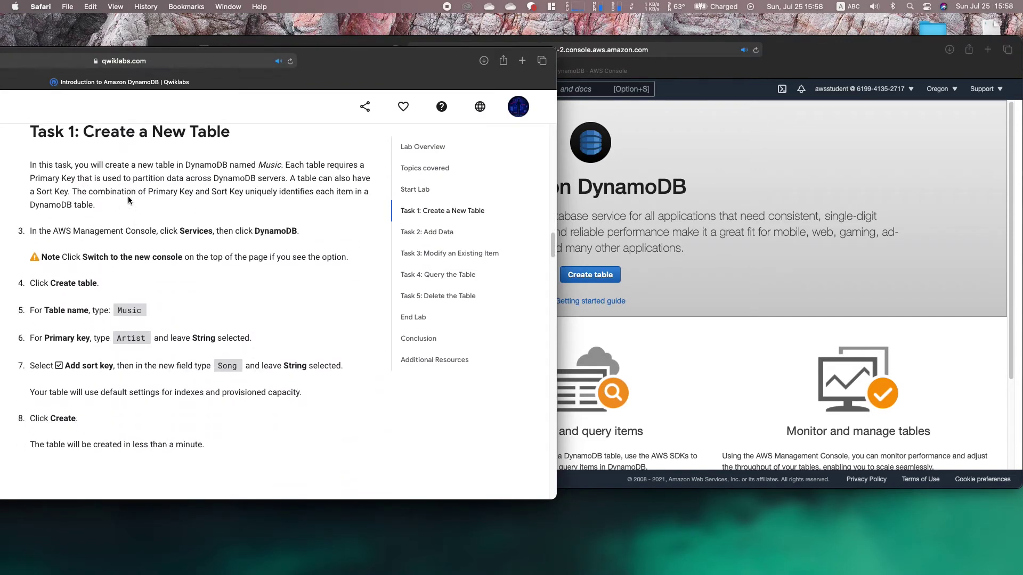
left_click(590, 274)
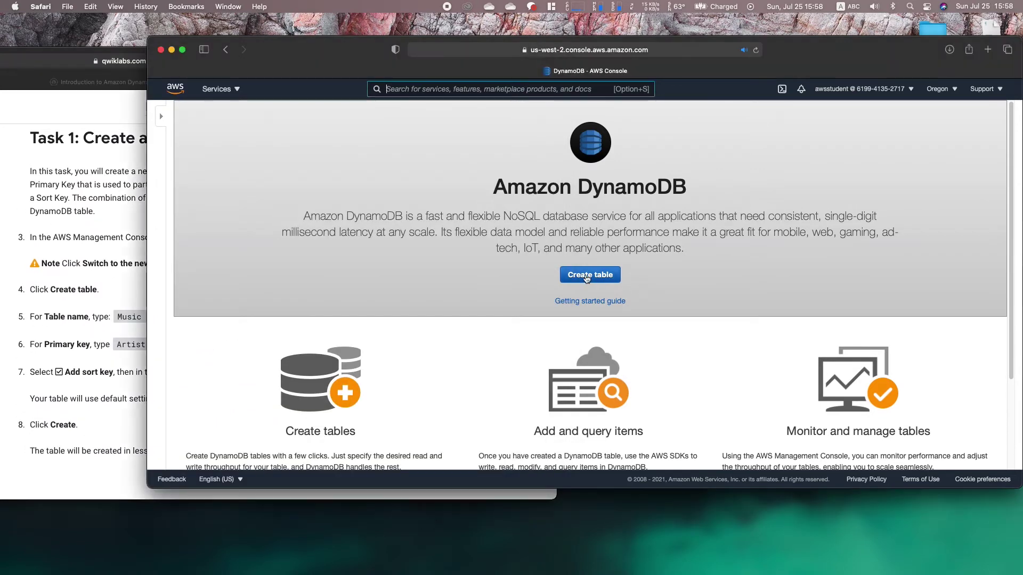
left_click(485, 171)
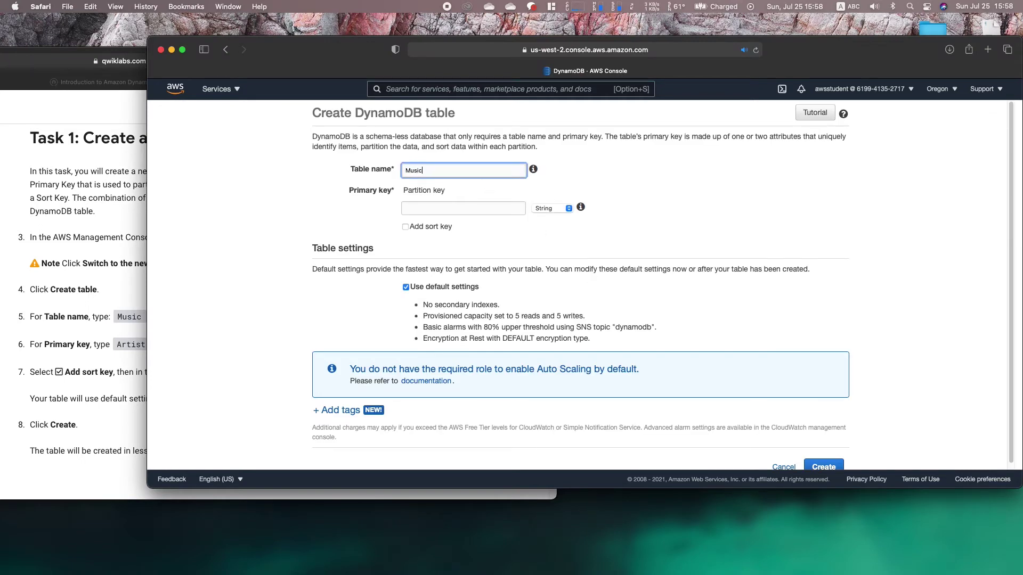
left_click(449, 204)
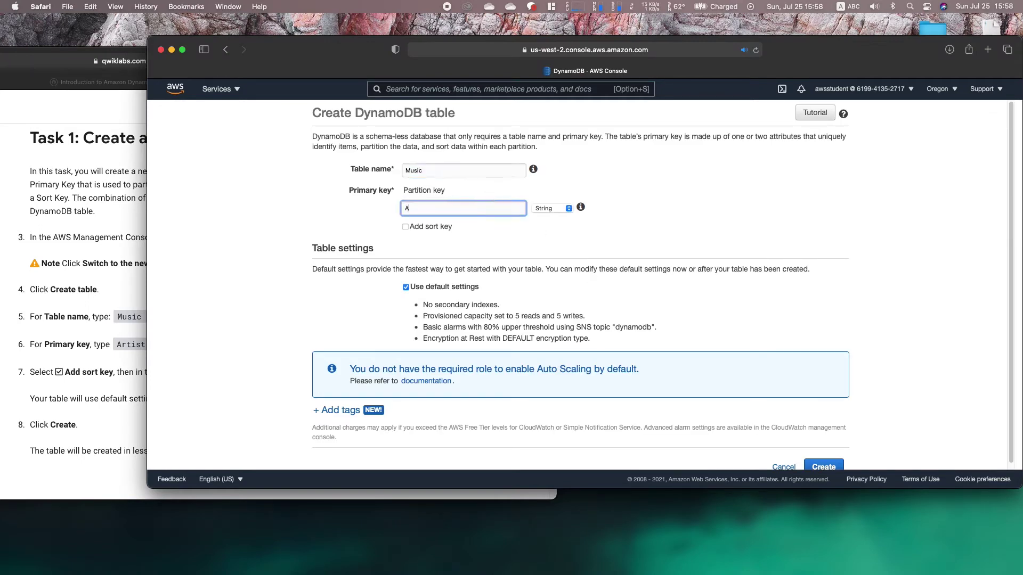
Step: Add a sort key named Song to the table's primary key, keeping the String type
left_click(406, 227)
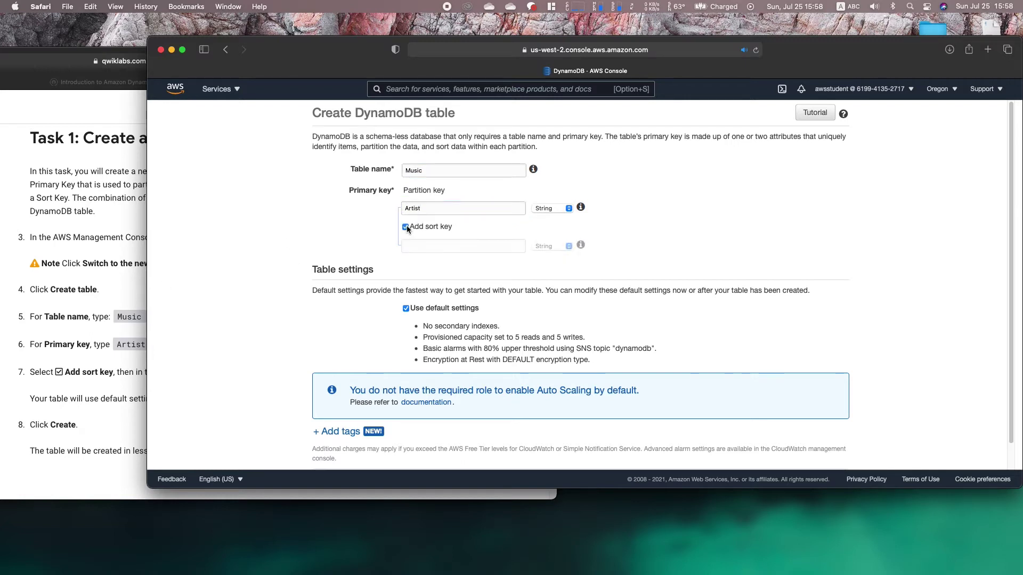
left_click(105, 272)
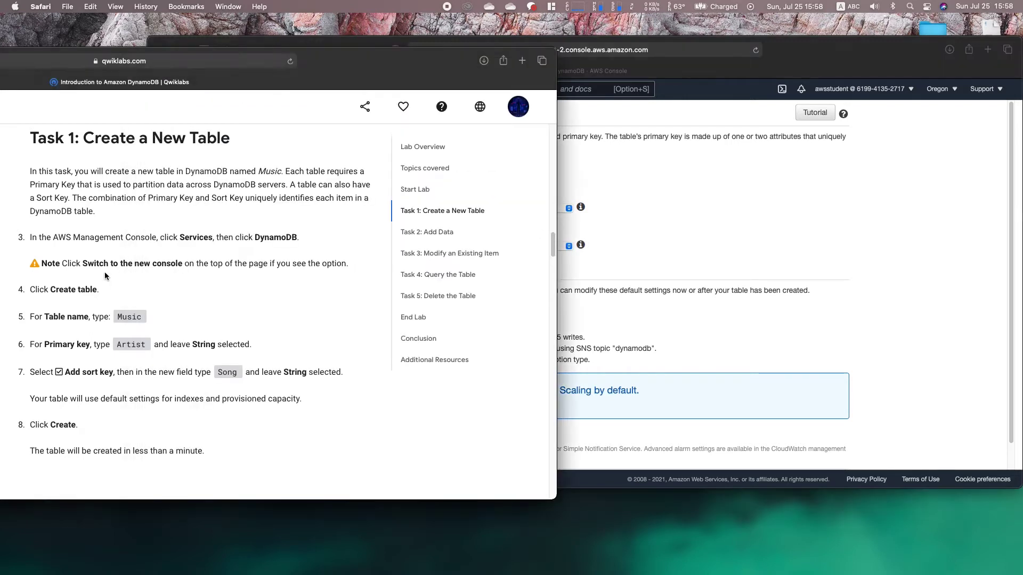
left_click(697, 264)
left_click(508, 246)
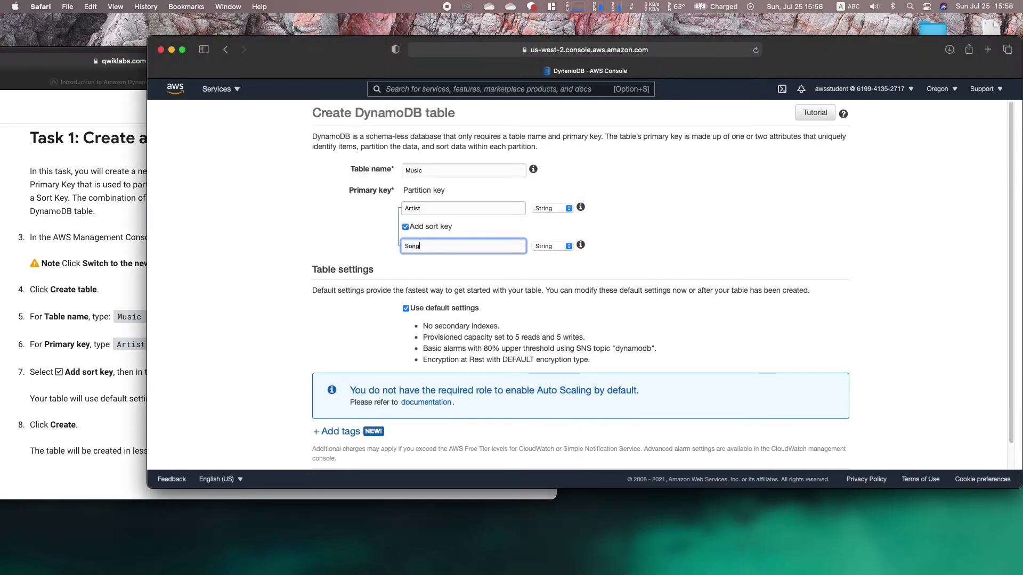
key("super+shift+5")
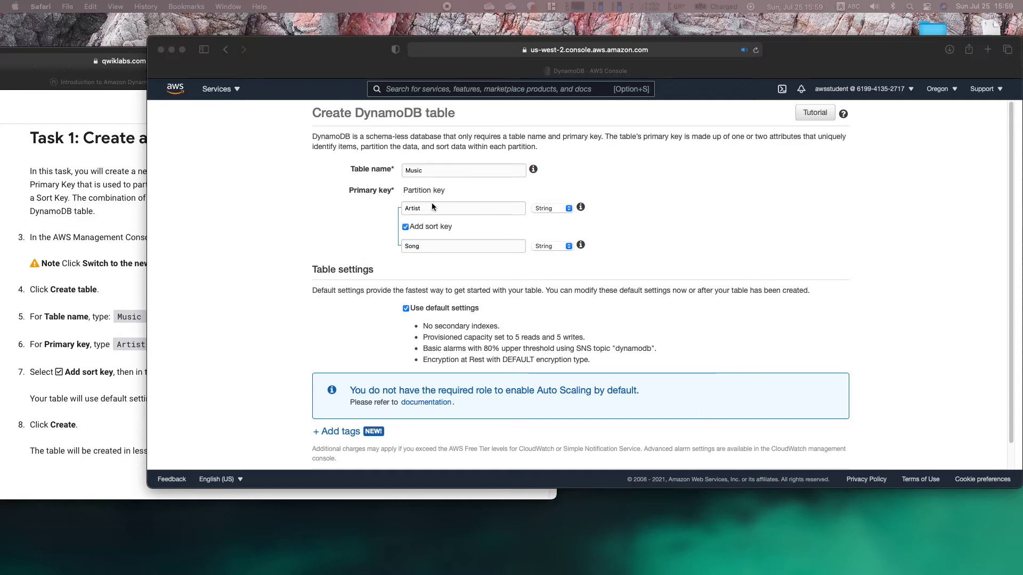
Step: Check the remaining Task 1 instructions and create the Music table with default settings
left_click(85, 358)
scroll(80, 357, "down", 5)
left_click(866, 312)
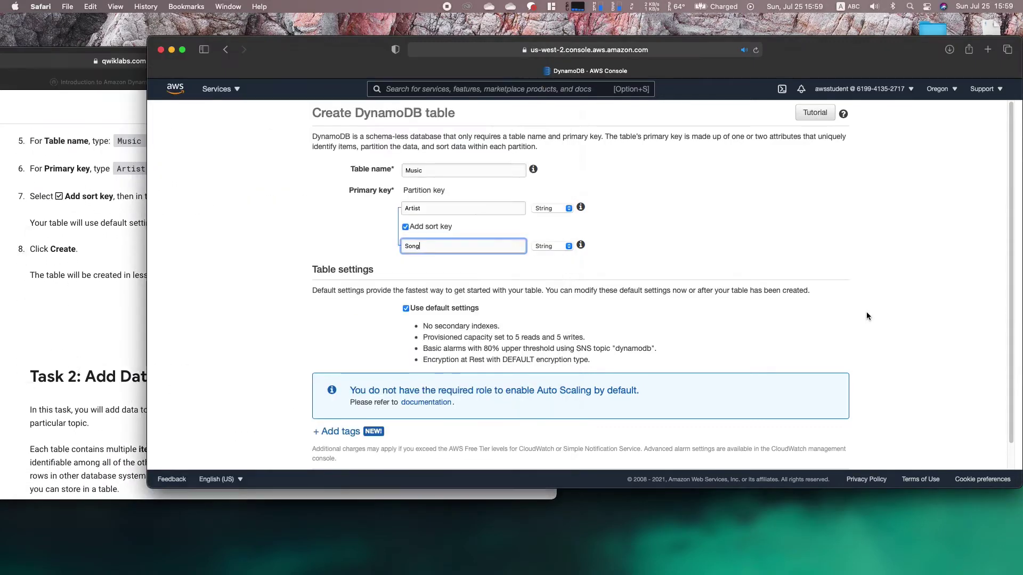
scroll(867, 311, "down", 2)
left_click(820, 460)
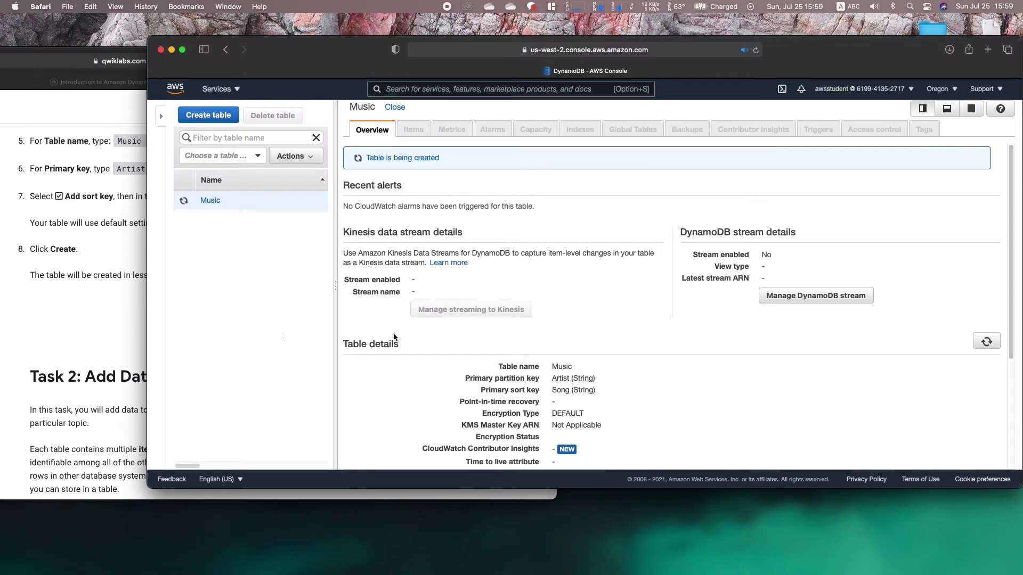
Step: Read the item creation instructions in Task 2: Add Data and review the Music table's overview details
left_click(76, 357)
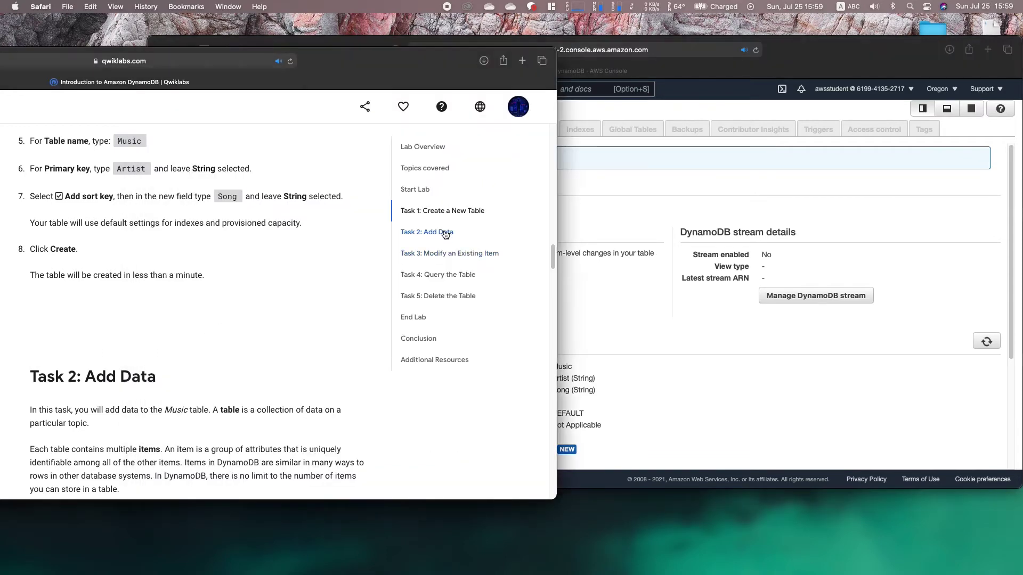
left_click(721, 224)
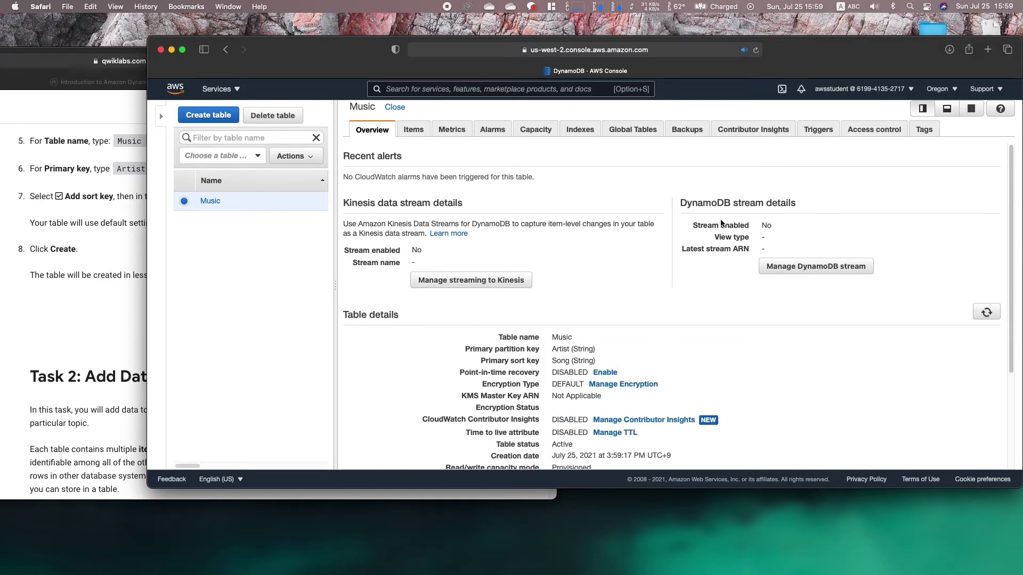
left_click(60, 313)
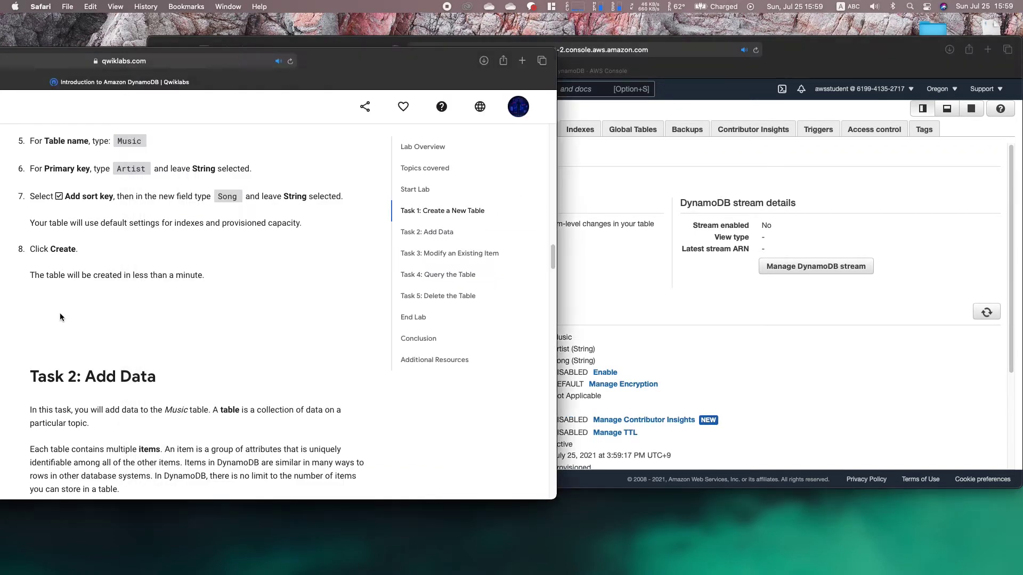
left_click(438, 233)
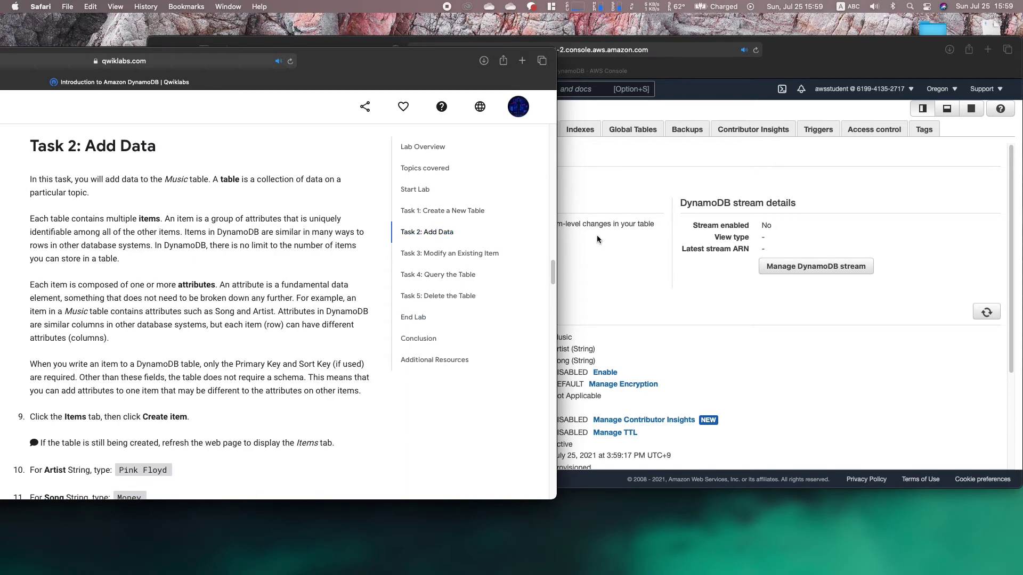
scroll(195, 341, "down", 5)
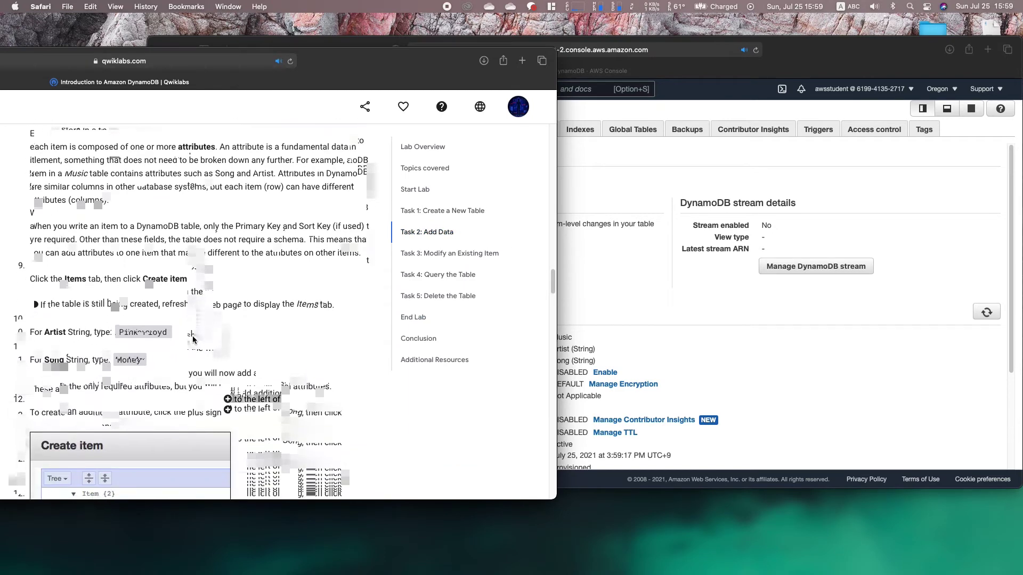
scroll(193, 340, "down", 3)
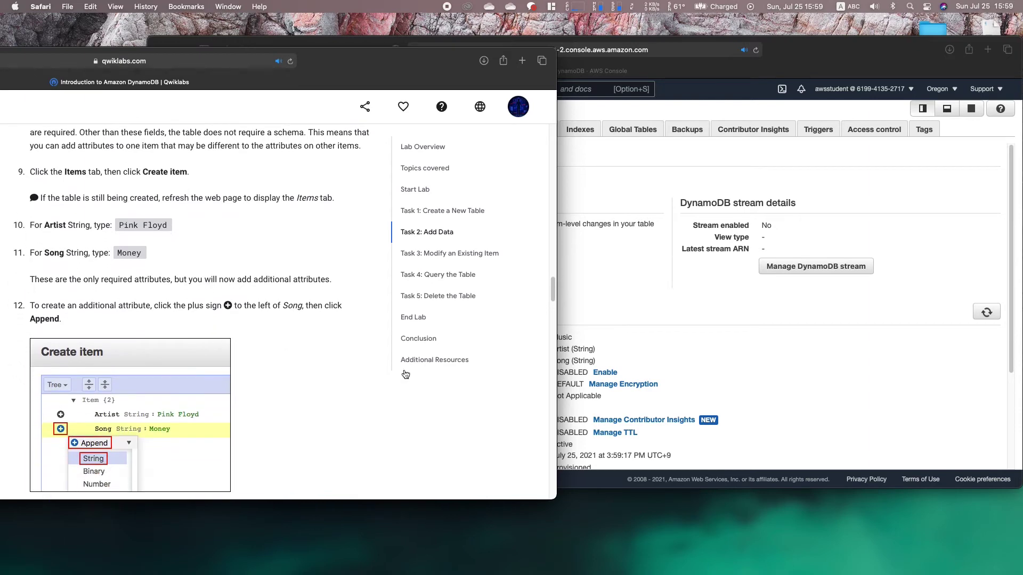
left_click(687, 375)
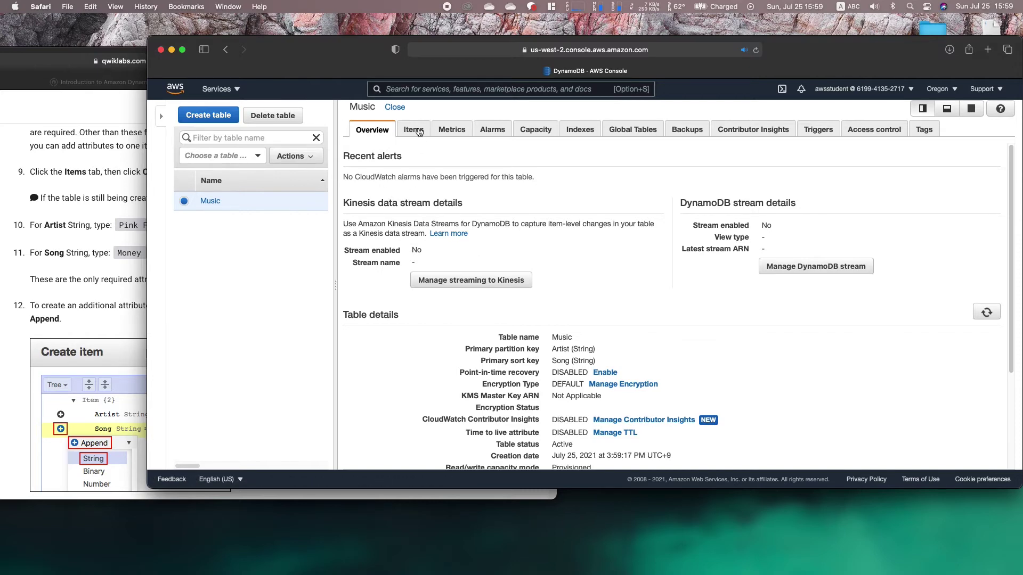
left_click(421, 131)
left_click(372, 130)
scroll(441, 206, "down", 5)
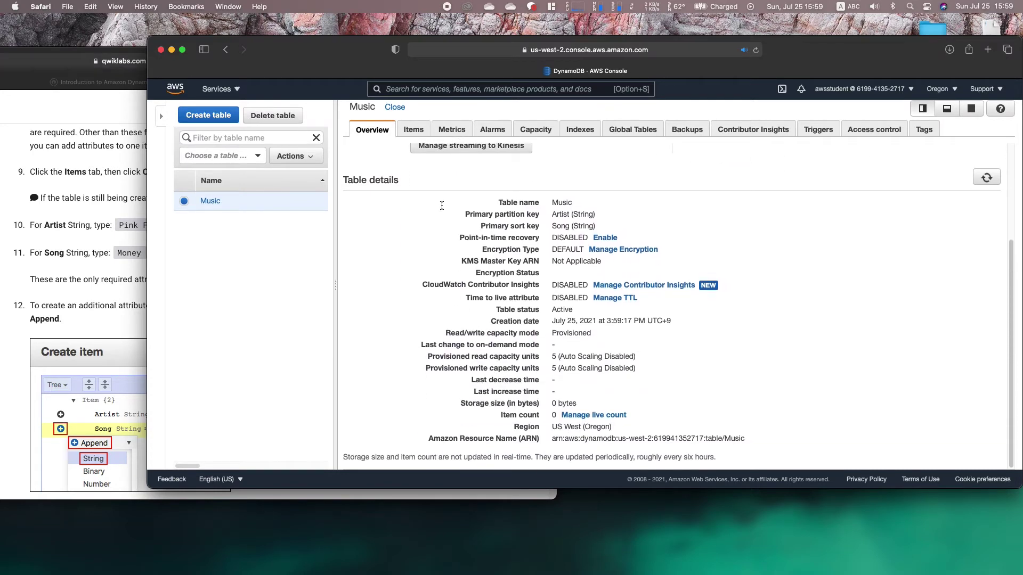
Step: Start a new item in the Music table with Artist set to Pink Floyd and Song set to Money
left_click(416, 132)
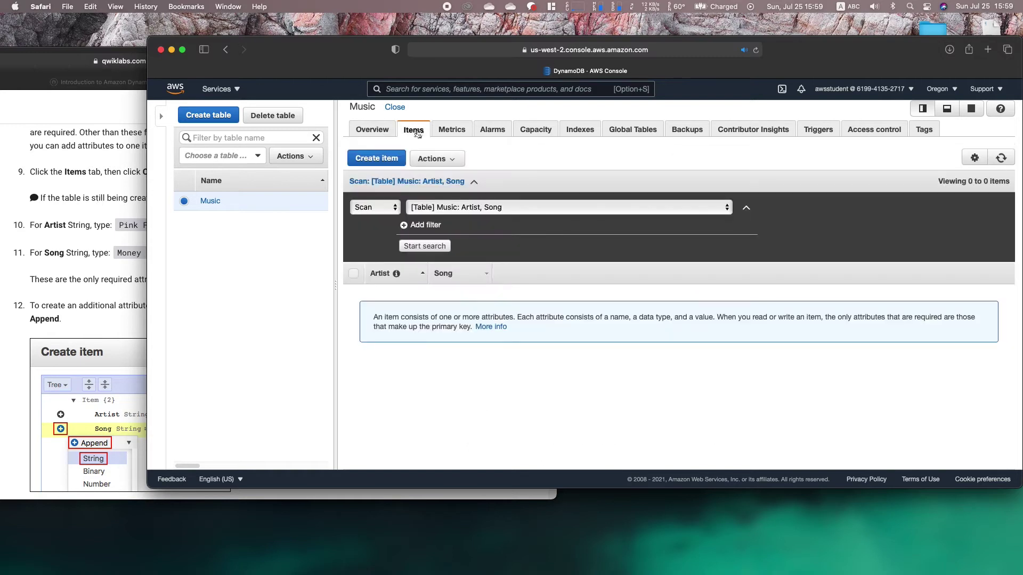
left_click(383, 159)
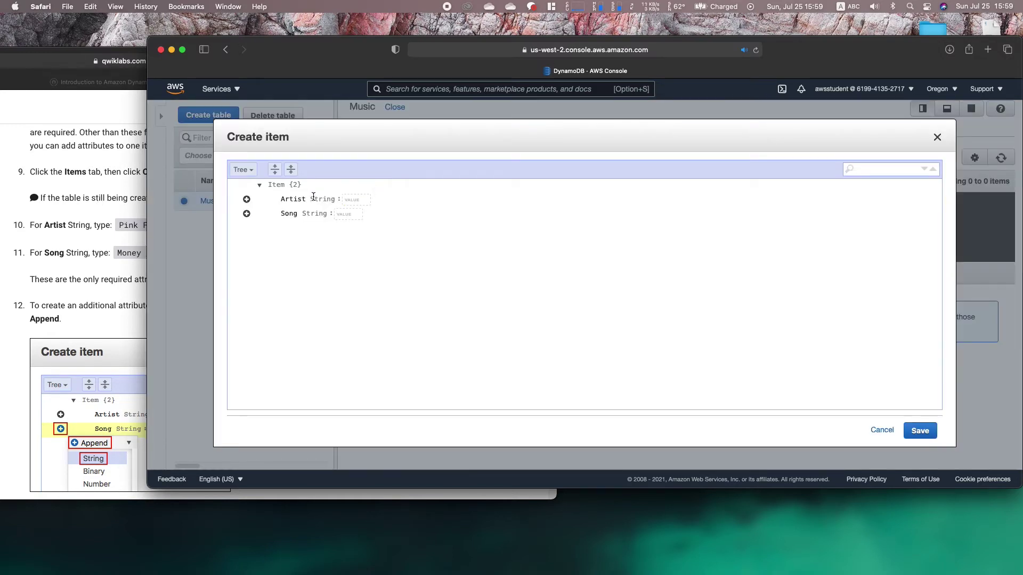
left_click(107, 305)
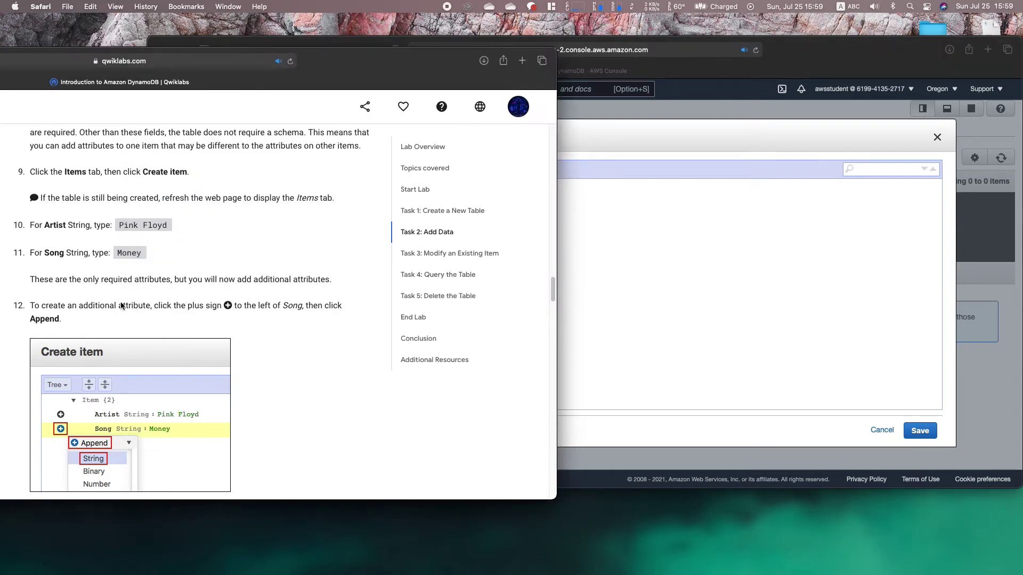
left_click(650, 334)
left_click(362, 197)
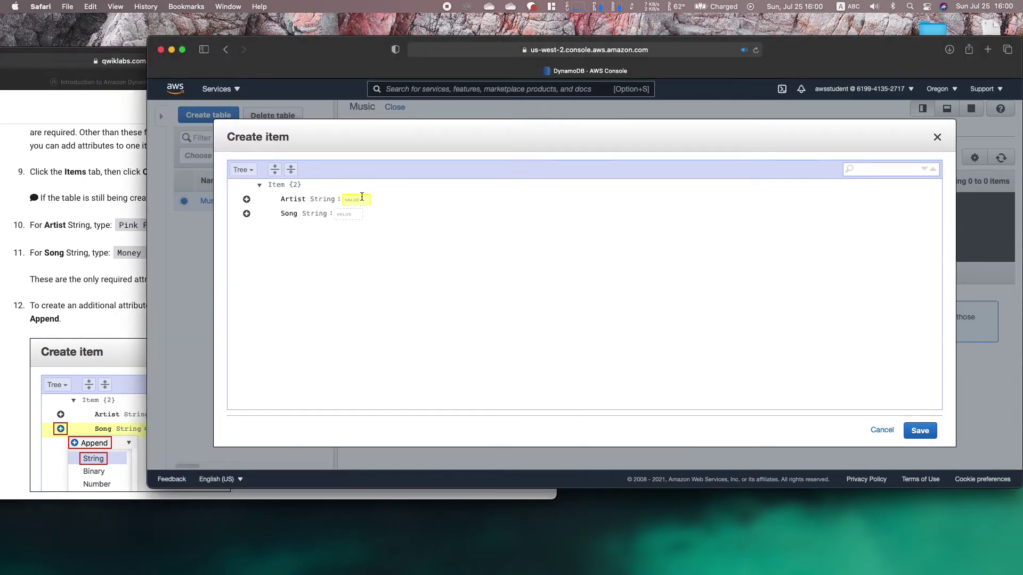
type("Pink Floyd")
key("Tab")
key("Tab")
type("Money")
Step: Following the lab guide, append a String attribute after Song in the new item
left_click(98, 276)
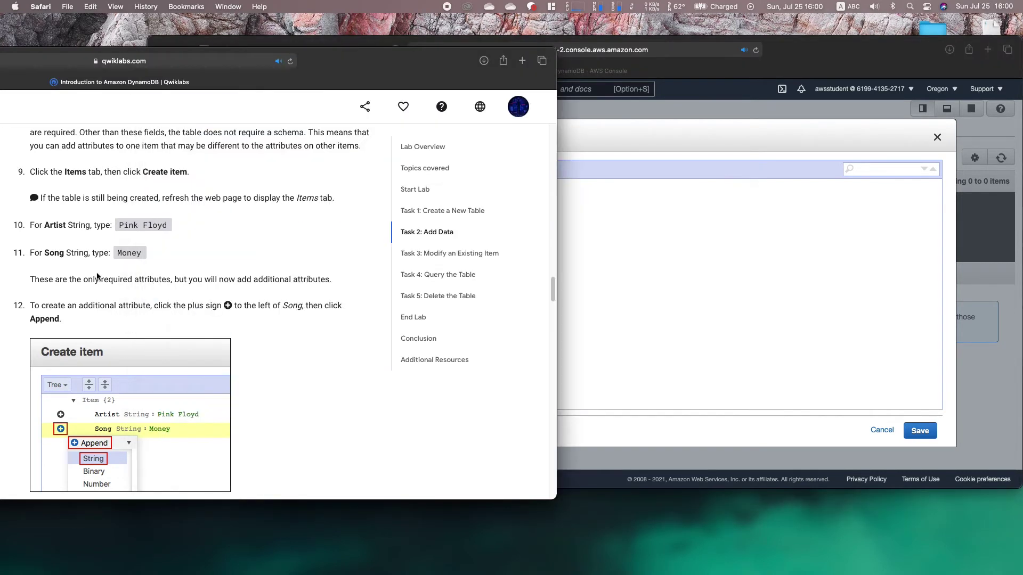
scroll(98, 277, "down", 5)
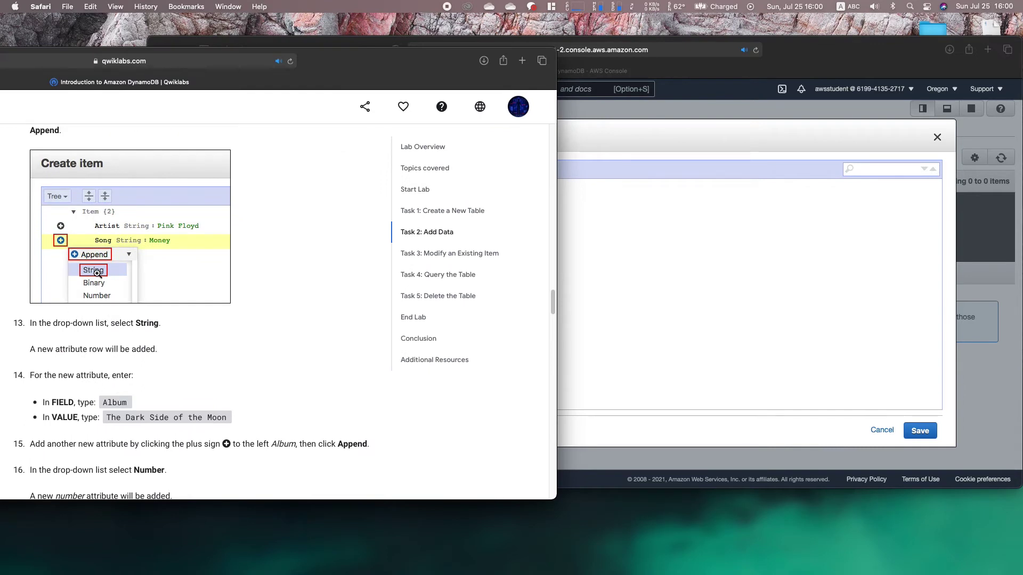
scroll(97, 273, "down", 2)
left_click(586, 224)
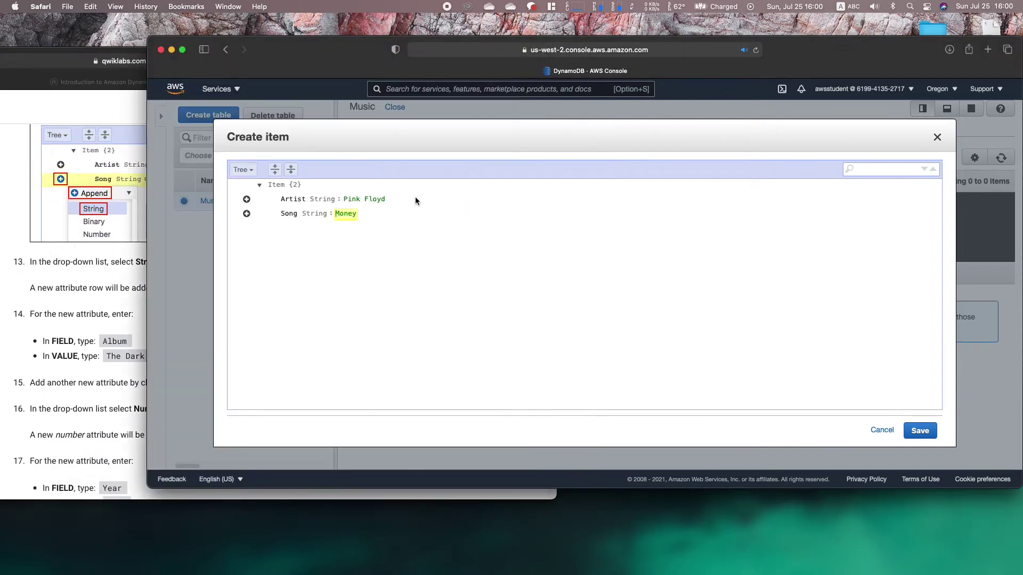
left_click(247, 215)
left_click(271, 229)
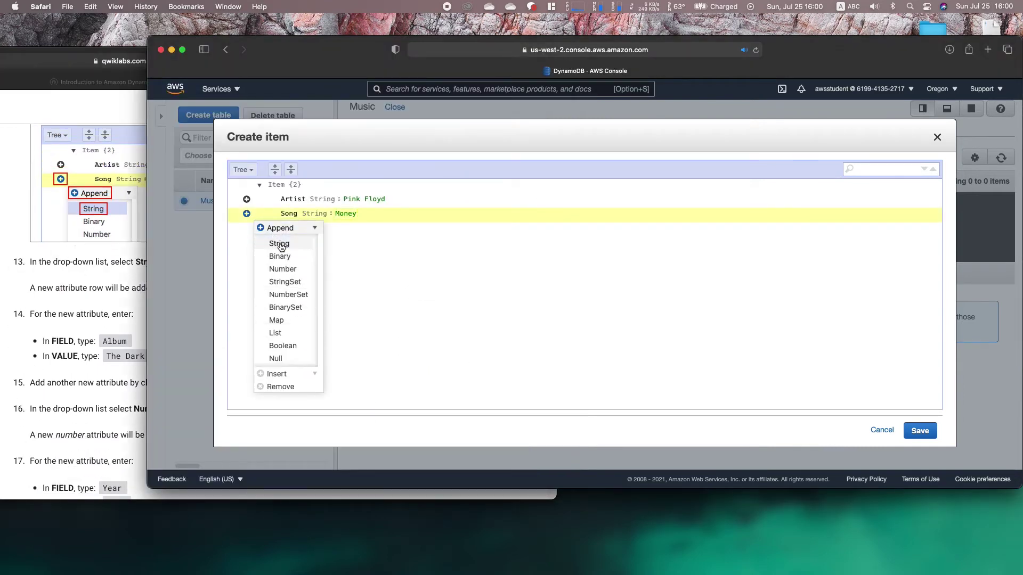
left_click(280, 244)
Step: Name the new String attribute Album and set its value to The Dark Side of the Moon, copying the rest of the title from the lab guide
type("Album")
key("Tab")
type("The Dark")
left_click(101, 294)
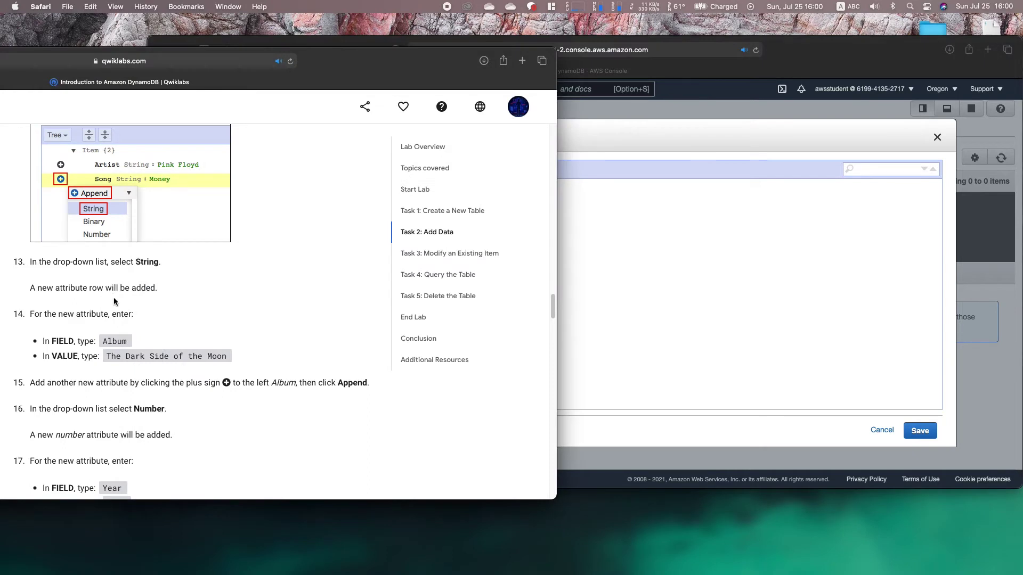
left_click_drag(146, 356, 233, 356)
key("super+c")
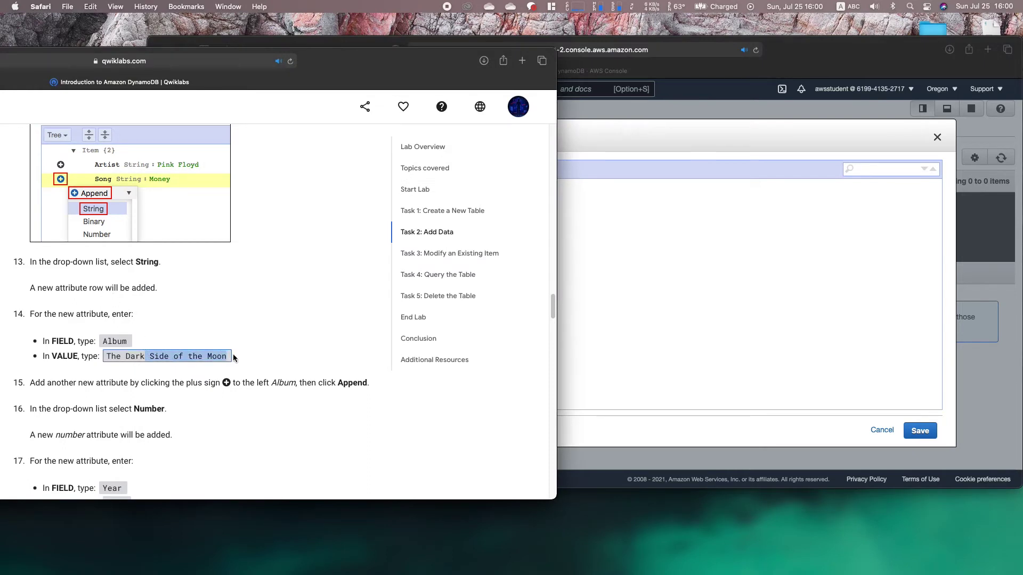
left_click(570, 128)
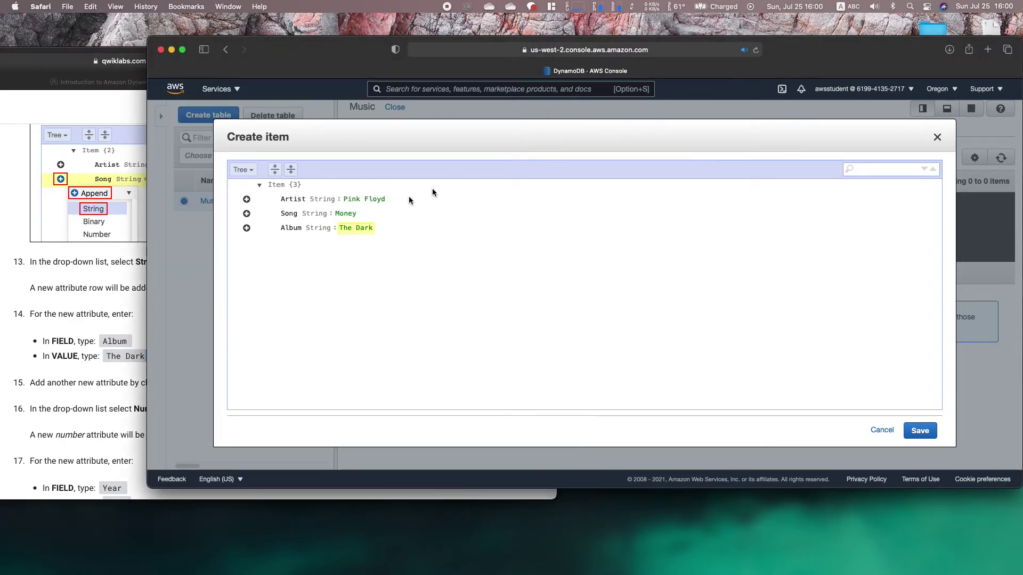
key("super+v")
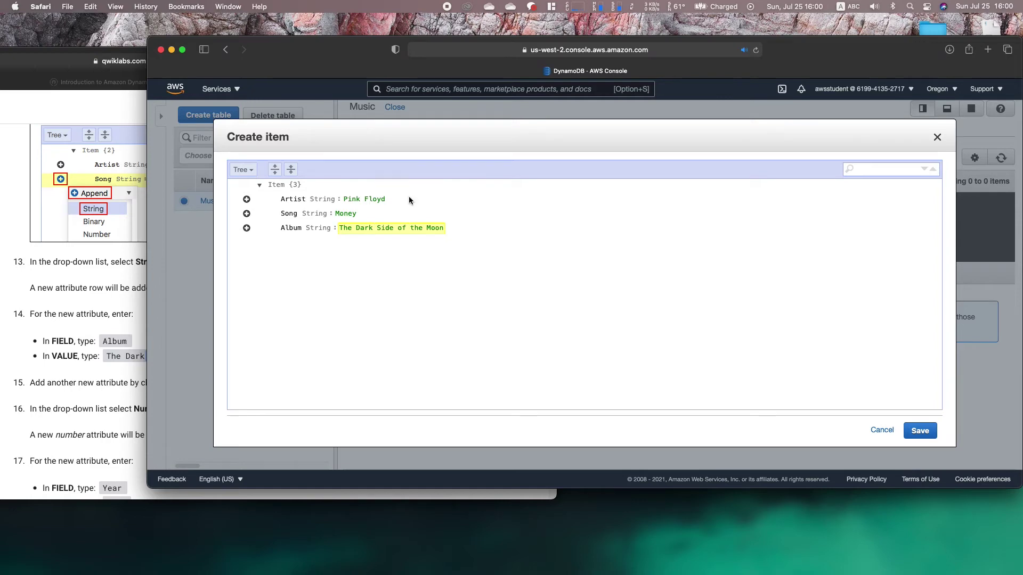
Step: Following the lab guide, append a Number attribute Year with value 1973 after Album and save the Pink Floyd item
left_click(90, 404)
scroll(89, 406, "down", 5)
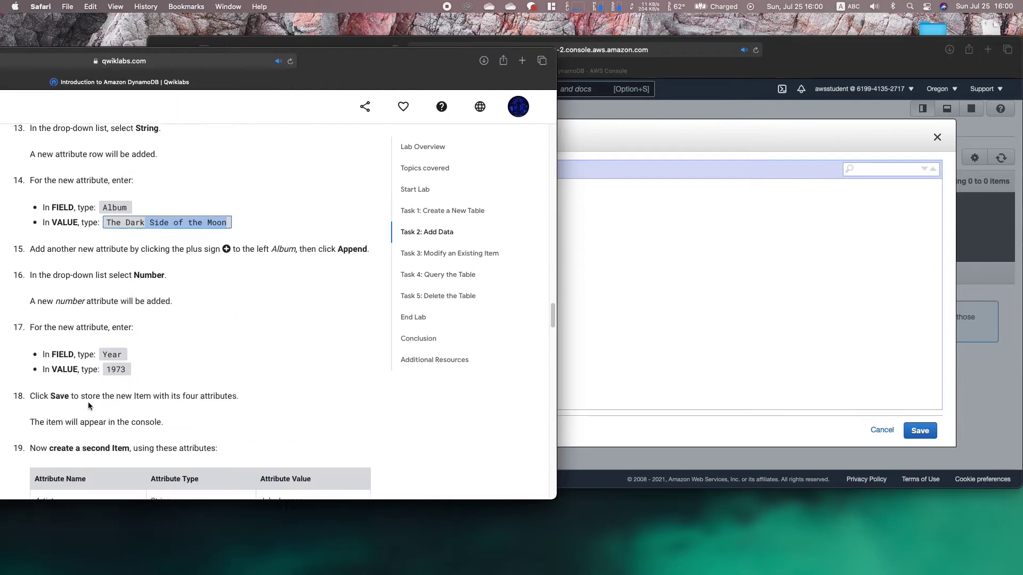
left_click(775, 41)
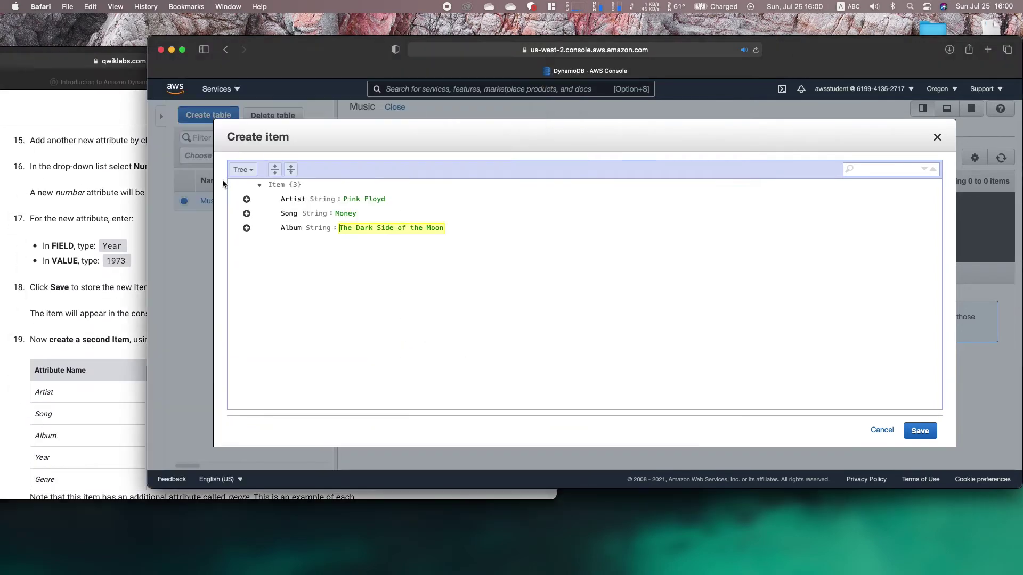
left_click(246, 228)
mouse_move(278, 247)
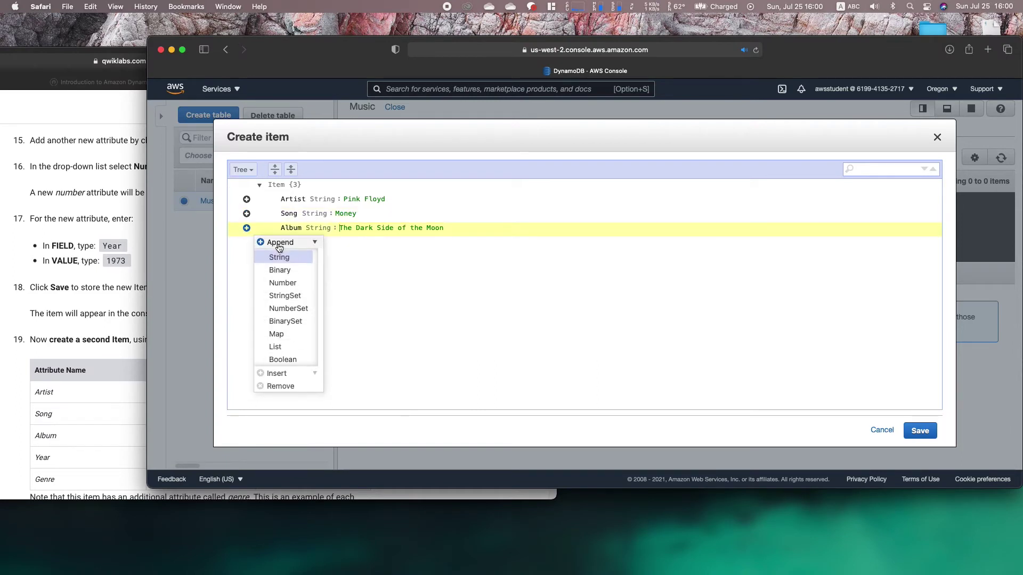
left_click(286, 282)
type("Year")
key("Tab")
type("197")
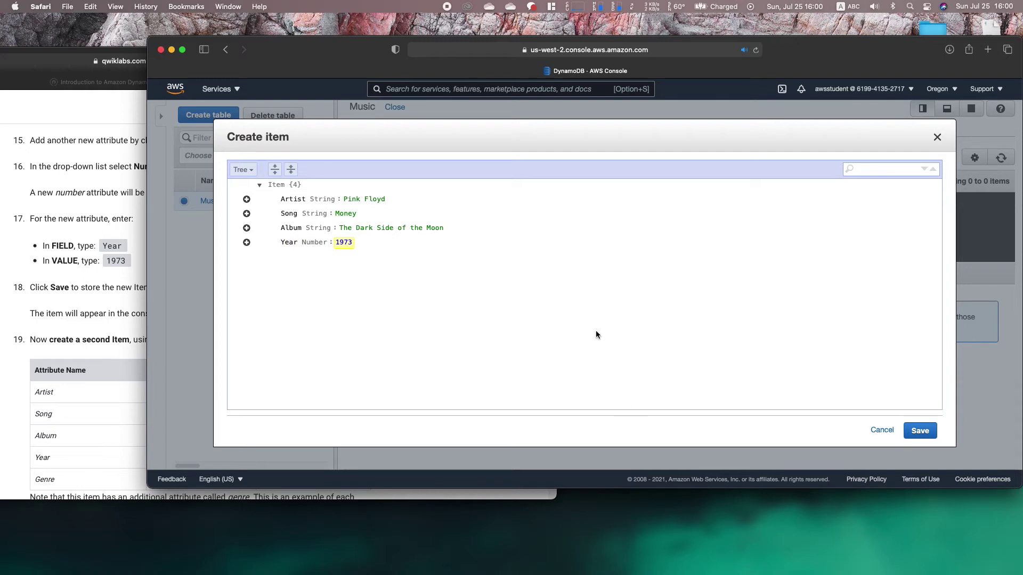
left_click(917, 433)
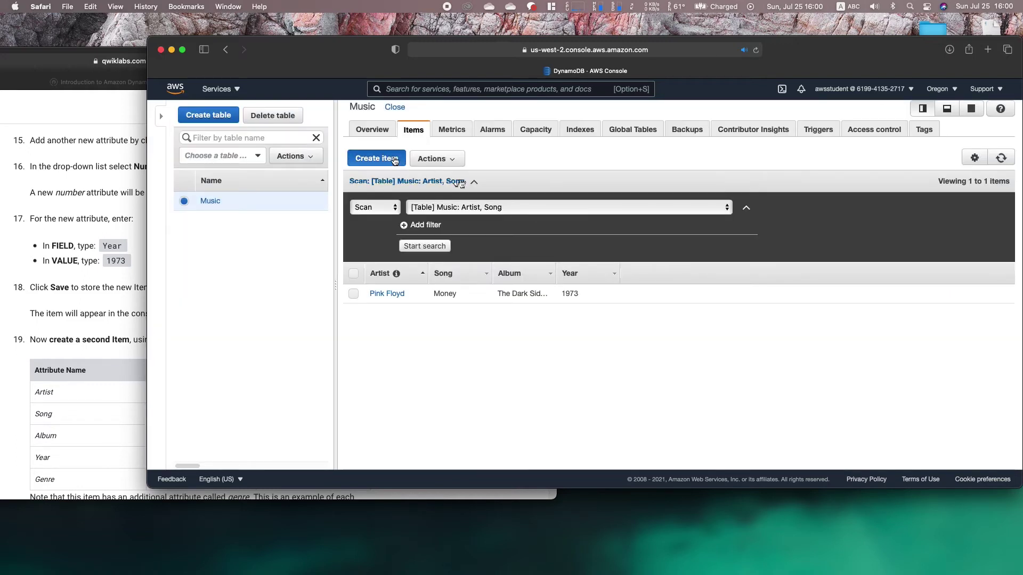
Step: Start a second item in the Music table with Artist set to John Lennon and Song set to Imagine
left_click(373, 283)
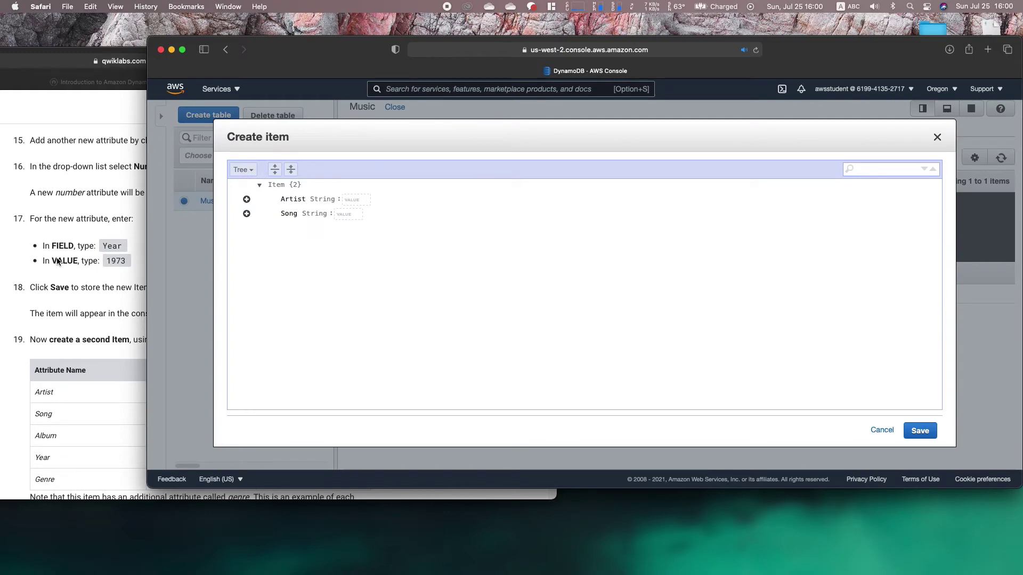
left_click_drag(277, 56, 451, 64)
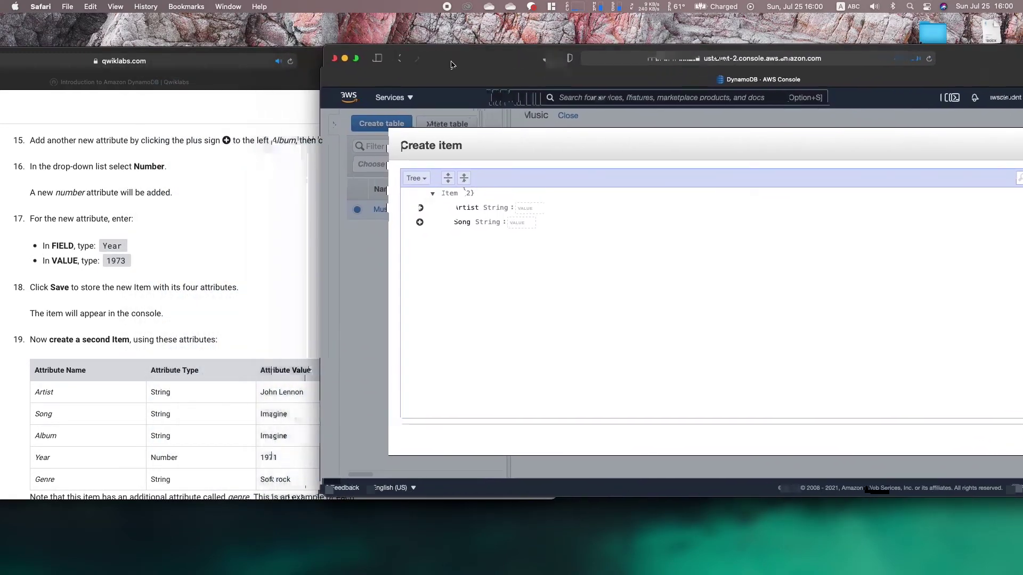
left_click(531, 208)
type("John Lennon")
key("Tab")
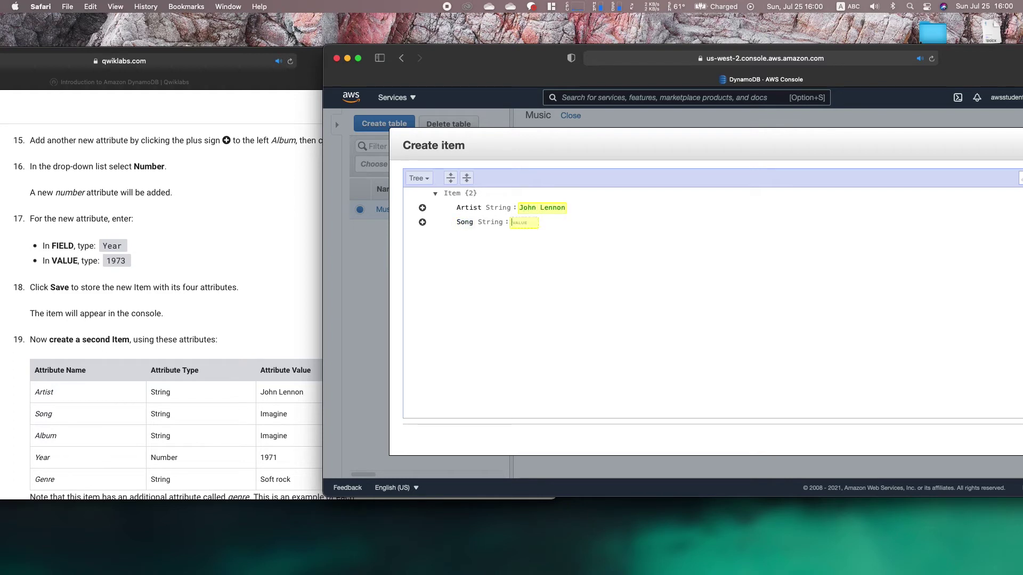
type("Imagine")
Step: Append a String attribute named Album with value Imagine after Song in the John Lennon item
left_click(422, 222)
left_click(450, 237)
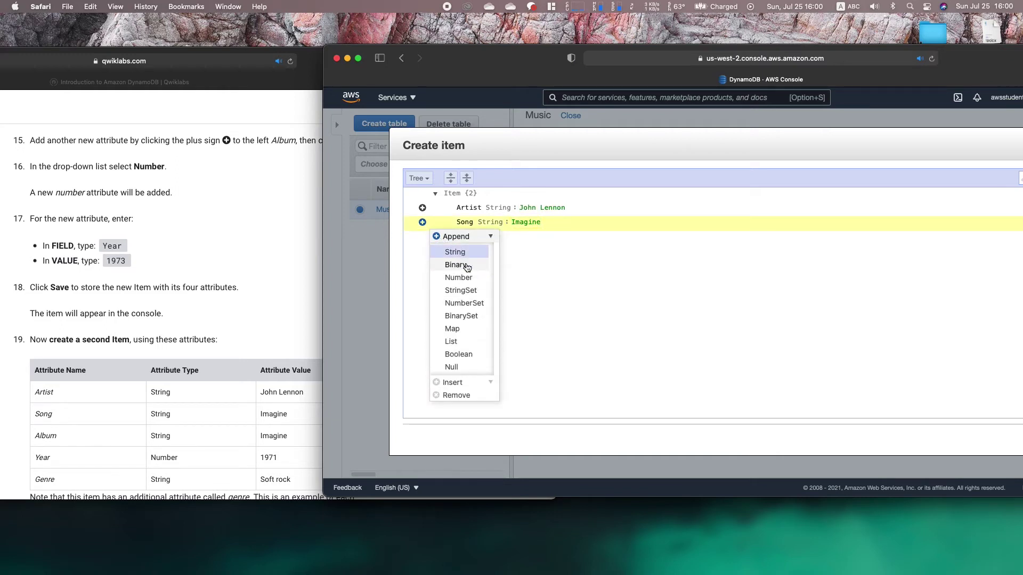
left_click(465, 253)
type("Album")
key("Tab")
type("Imag")
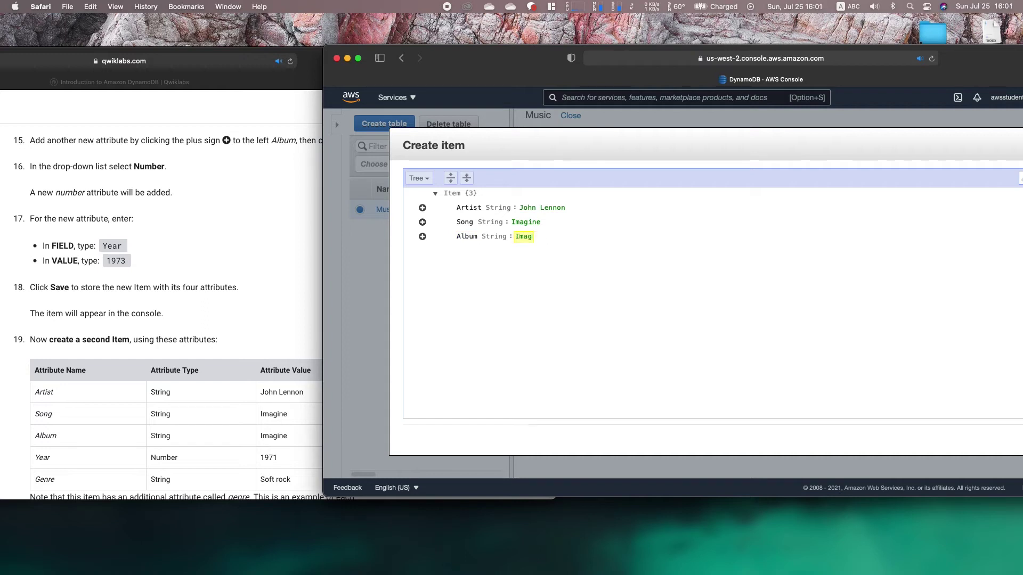
type("ine")
Step: Append a Number attribute named Year with value 1971 after Album in the John Lennon item
left_click(423, 236)
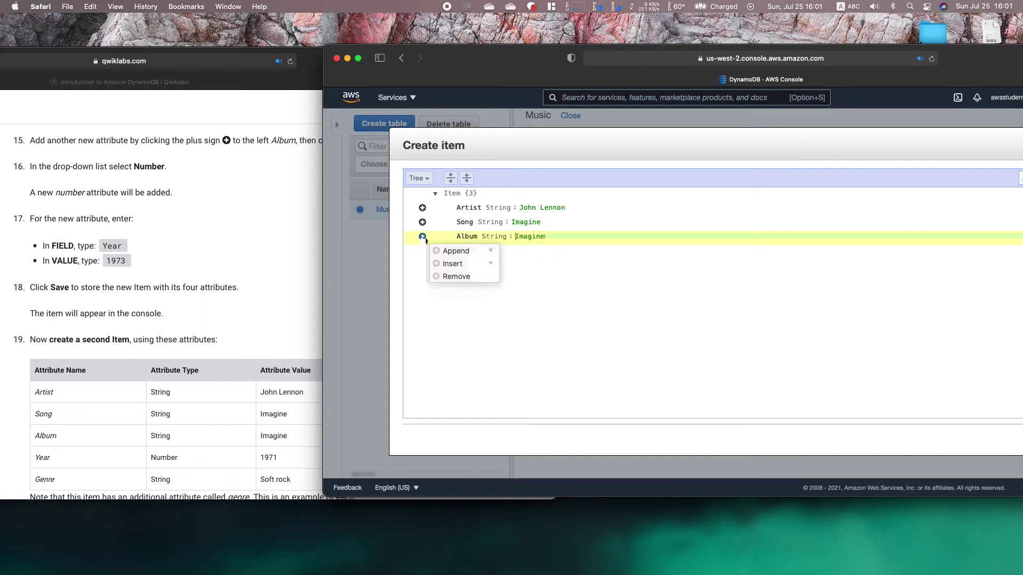
left_click(490, 251)
left_click(459, 296)
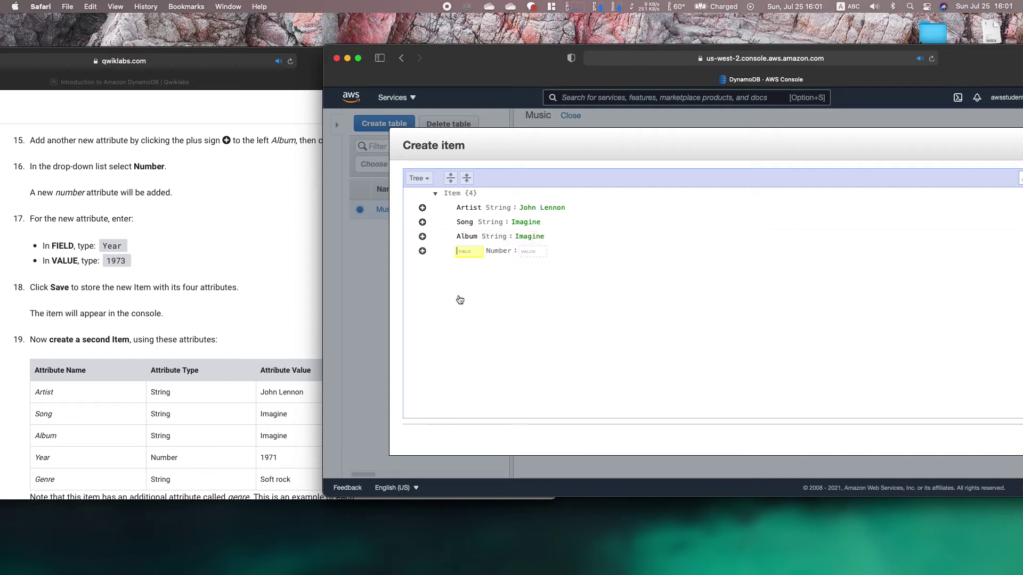
type("Year")
key("Tab")
type("1971")
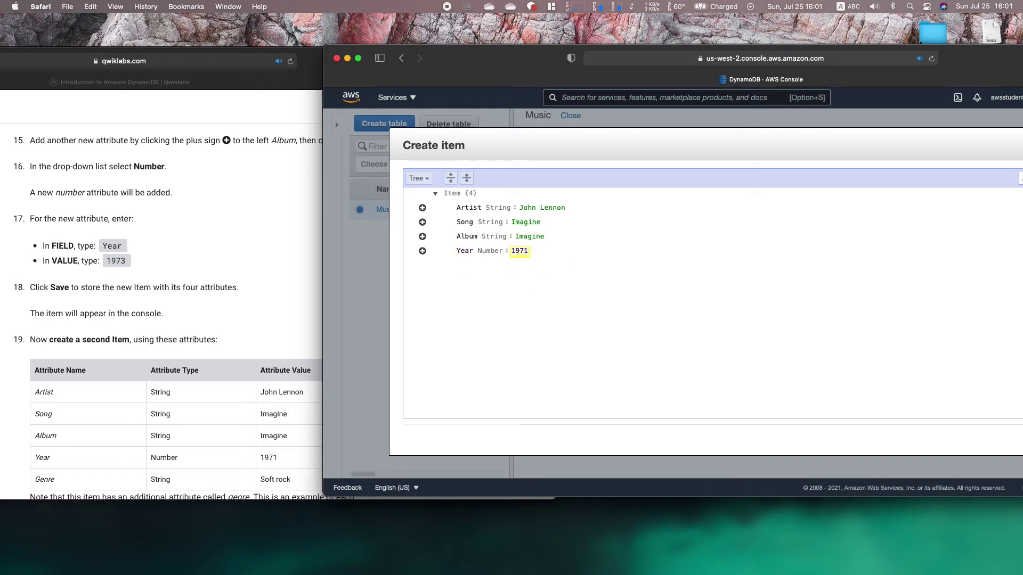
Step: Append a String attribute named Genre with value Soft rock after Year and save the John Lennon item
left_click(422, 251)
mouse_move(442, 263)
left_click(460, 280)
type("Genre")
key("Tab")
type("Soft rock")
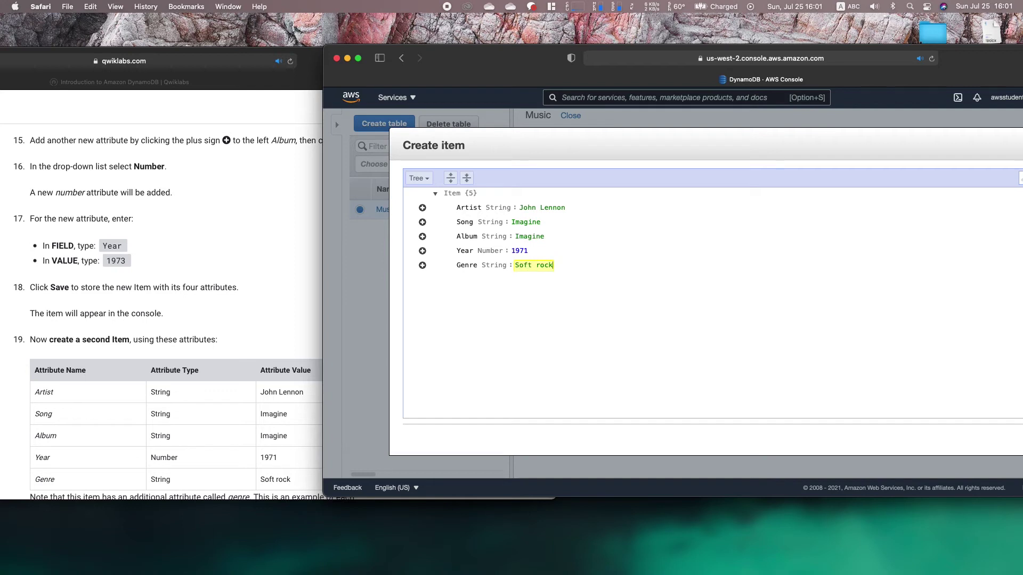
scroll(226, 325, "down", 15)
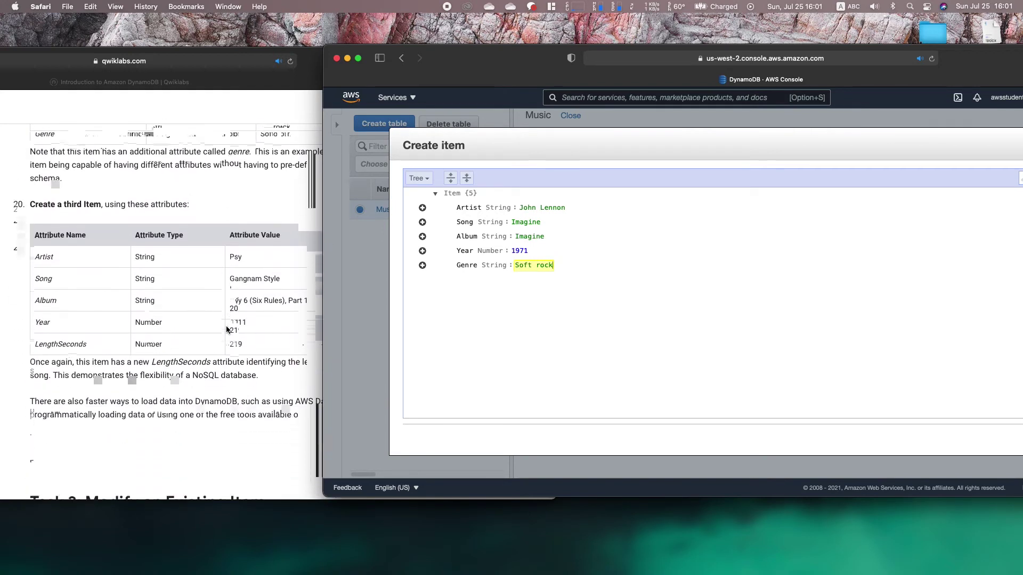
left_click_drag(958, 60, 884, 59)
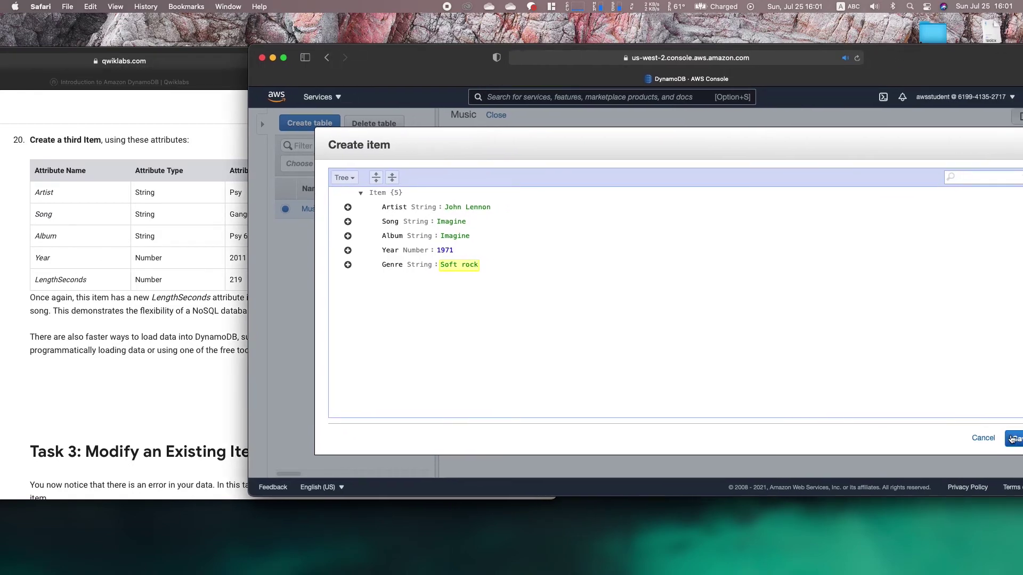
left_click(1009, 437)
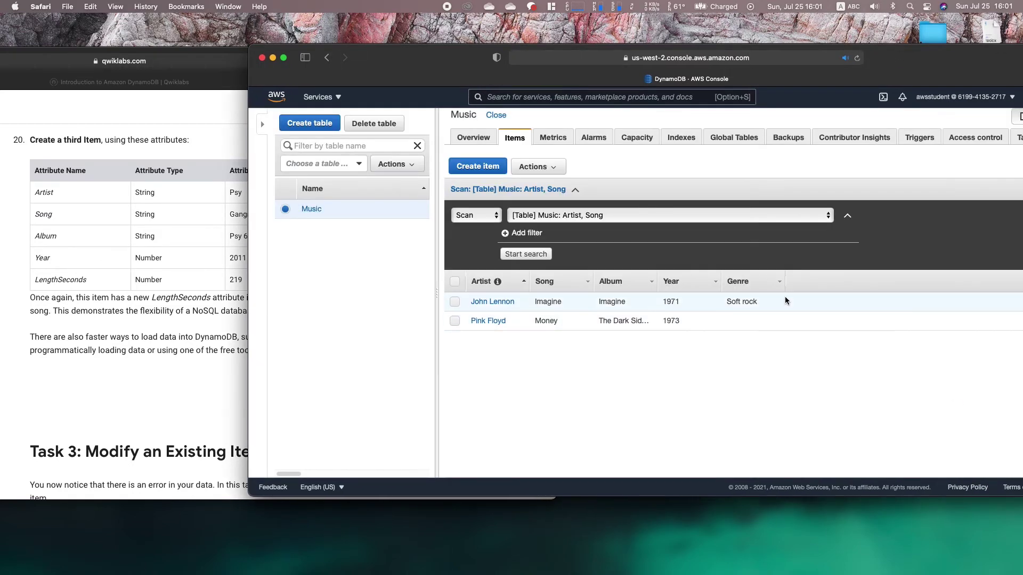
Step: Start a third item in the Music table with Artist set to Psy and Song set to Gangnam Style
left_click(477, 160)
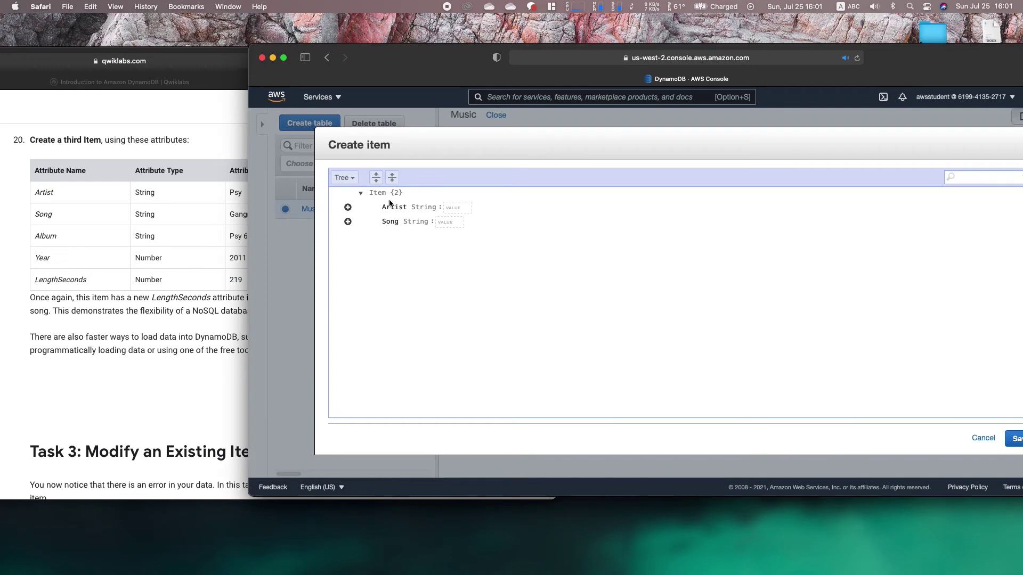
left_click_drag(446, 64, 518, 63)
left_click(526, 207)
type("Psy")
key("Tab")
key("Tab")
type("nam Style")
Step: Append a String attribute named Album with value Psy 6 (Six Rules), Part 1 after Song in the Psy item
left_click(419, 220)
mouse_move(450, 235)
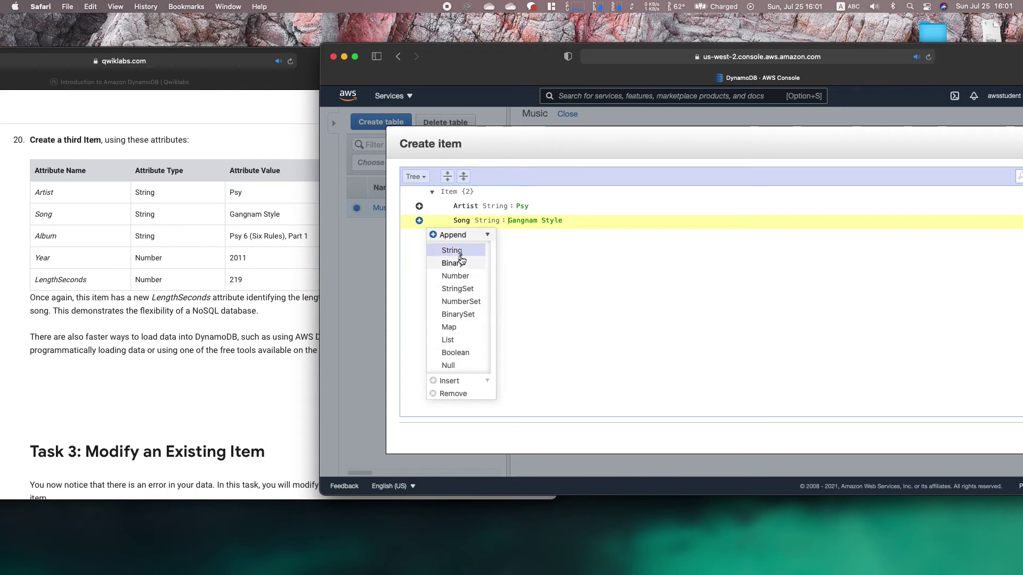
left_click(461, 251)
type("Album")
key("Tab")
type("Psy 6 (Six Rules), Part 1")
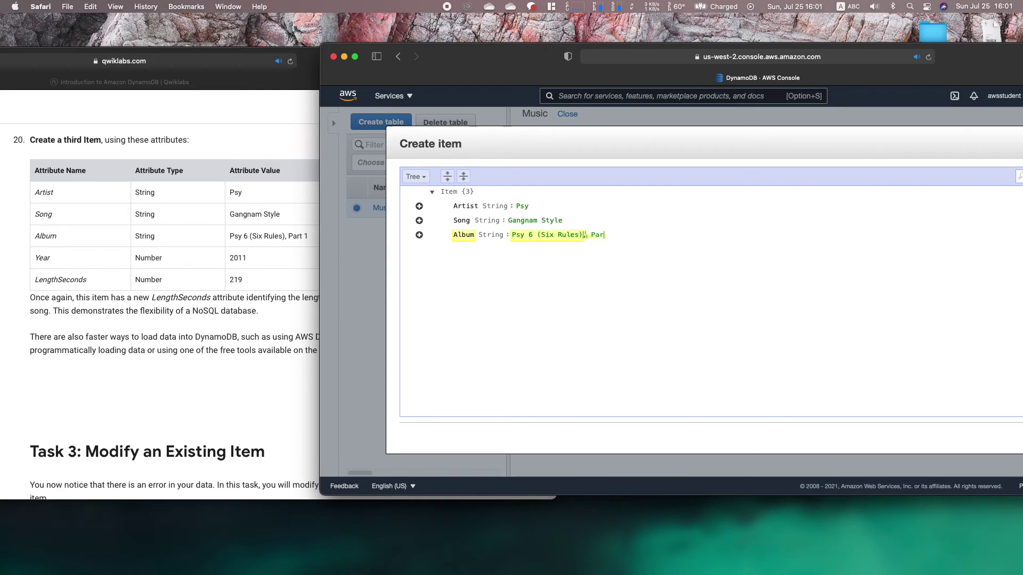
Step: Append a Number attribute named Year with value 2011 after Album in the Psy item
left_click(419, 235)
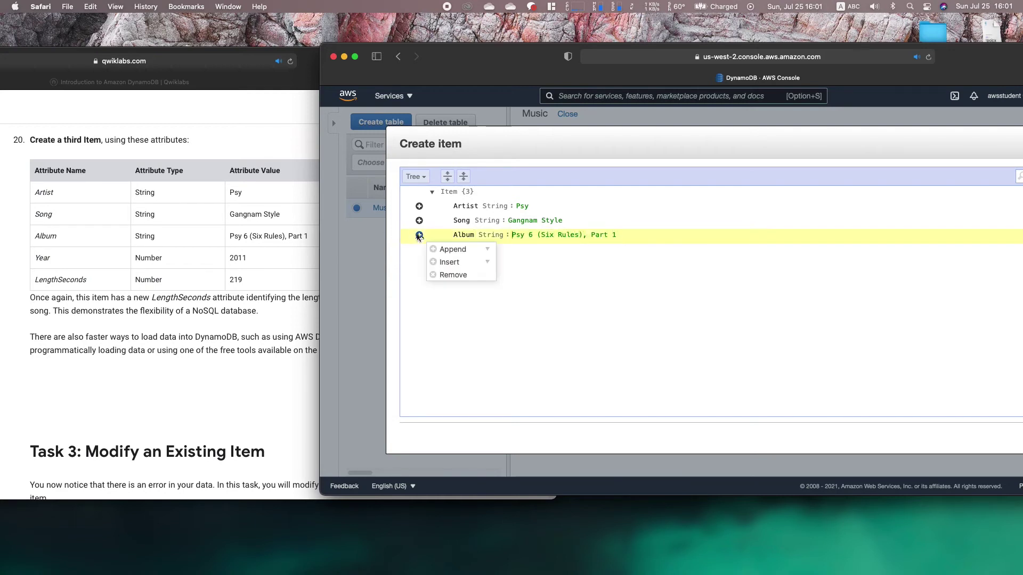
mouse_move(450, 254)
left_click(457, 290)
type("Year")
key("Tab")
type("2011")
Step: Append a Number attribute named LengthSeconds with value 219 after Year and save the Psy item
left_click(420, 249)
mouse_move(467, 266)
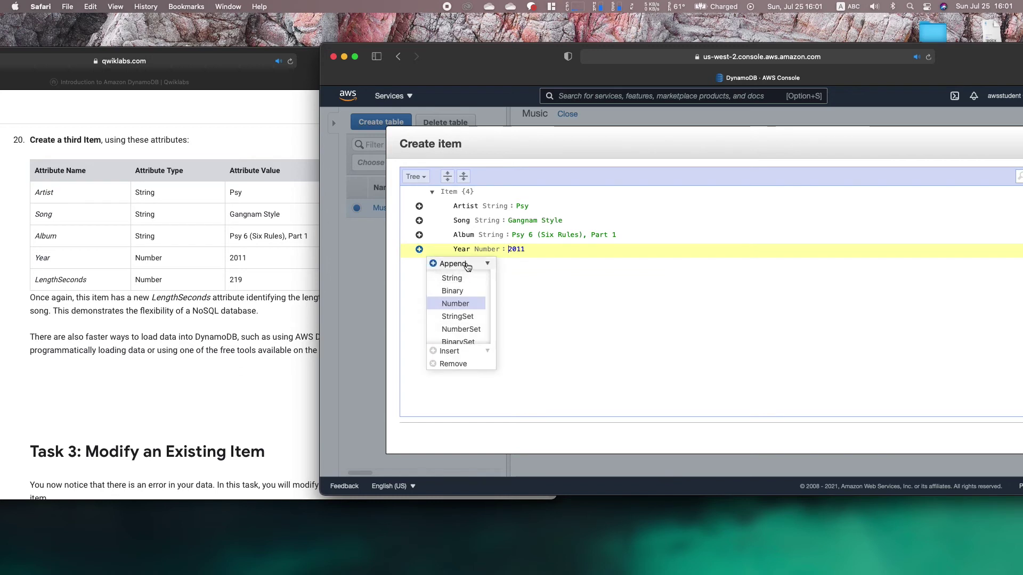
left_click(456, 303)
type("LengthSeconds")
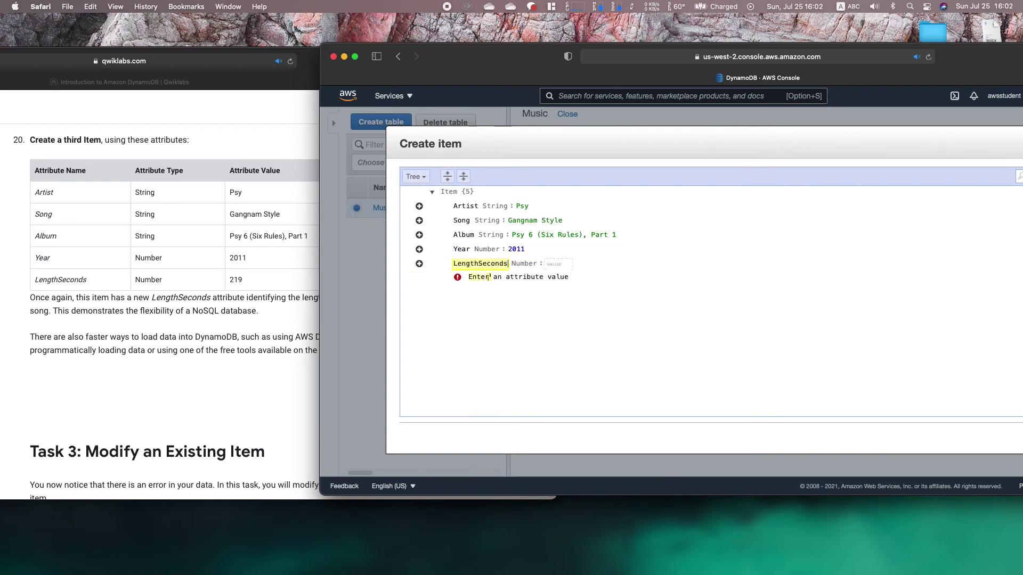
key("Tab")
type("219")
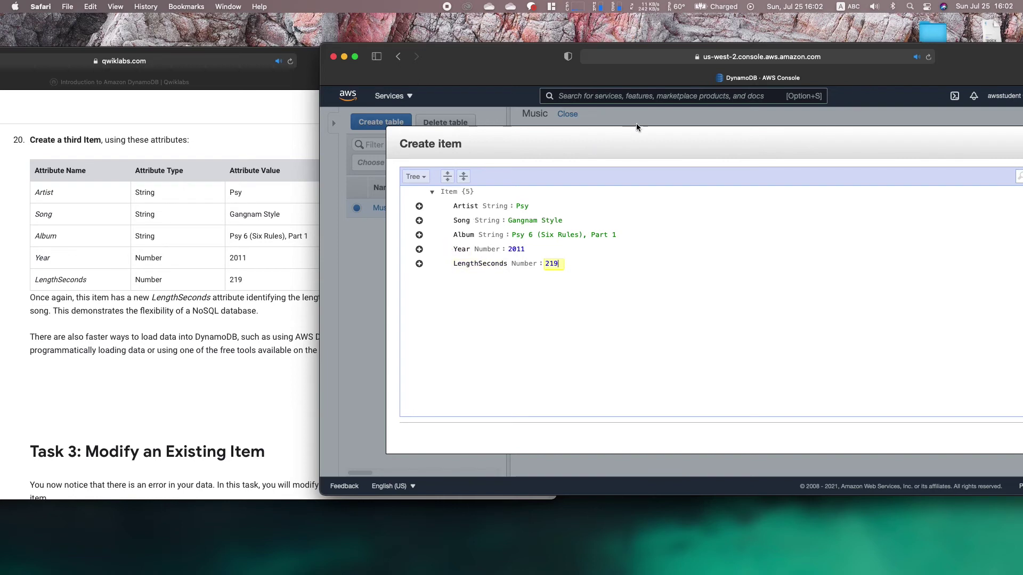
left_click_drag(936, 56, 880, 59)
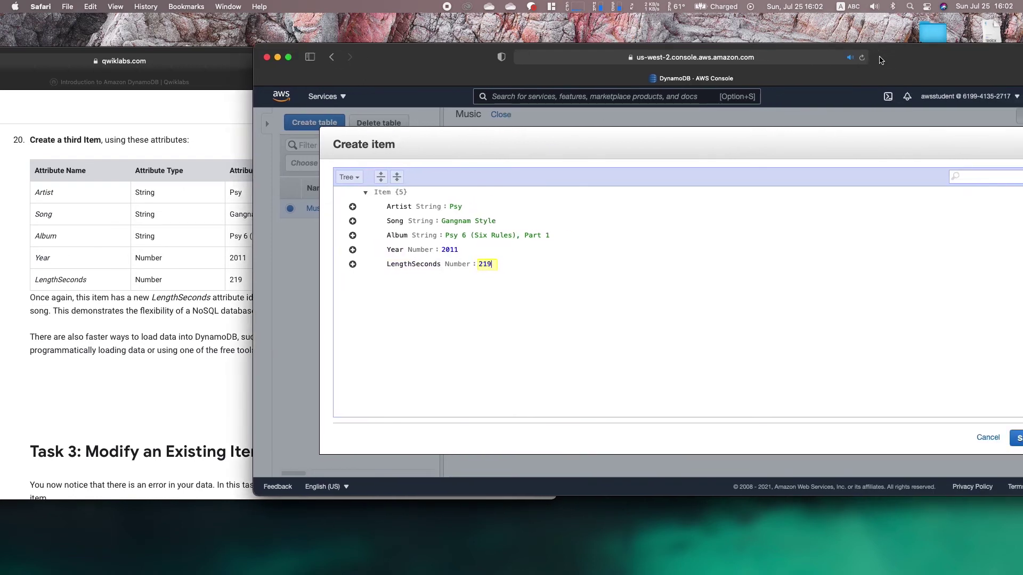
left_click(1015, 438)
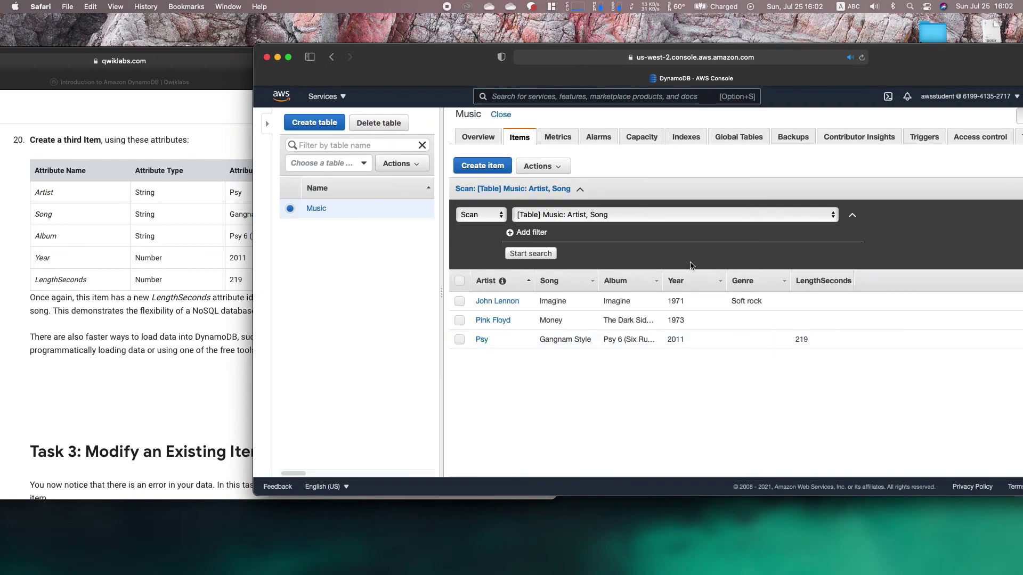
Step: Following Task 3 of the lab guide, change the Psy item's Year to 2012 in the Music table and save it
left_click(114, 345)
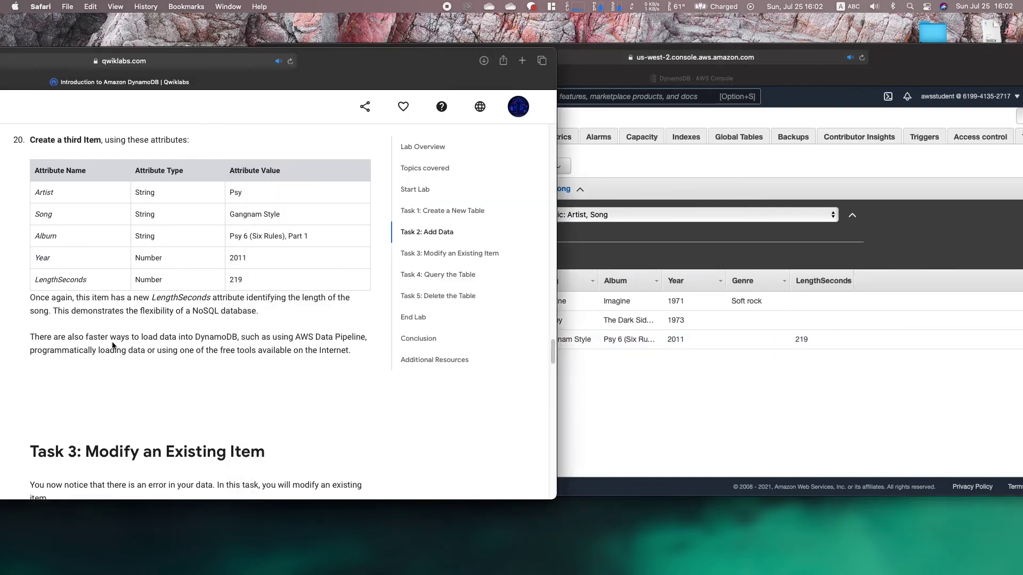
scroll(113, 345, "down", 6)
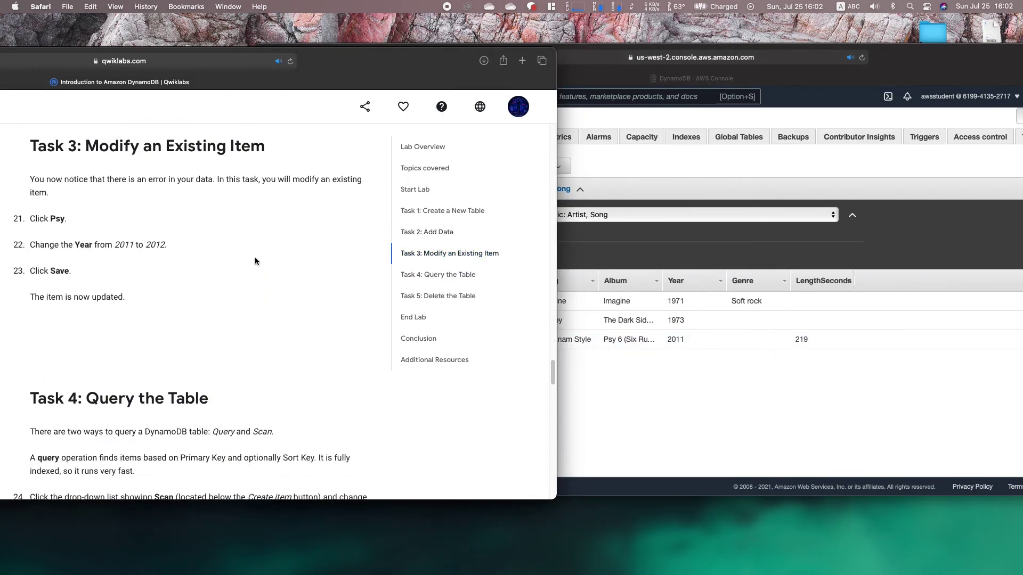
left_click(705, 398)
mouse_move(799, 346)
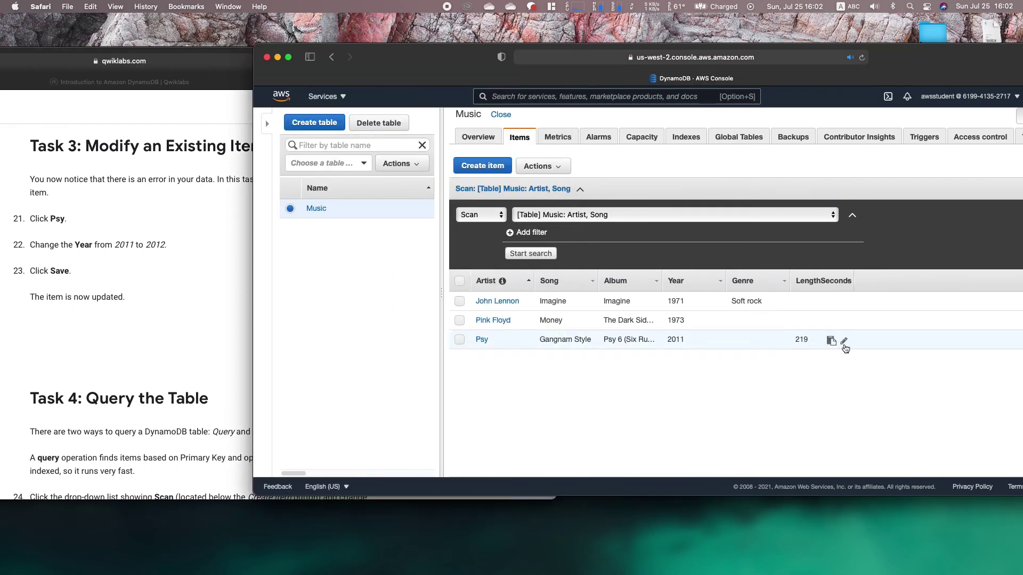
left_click(682, 340)
left_click(713, 342)
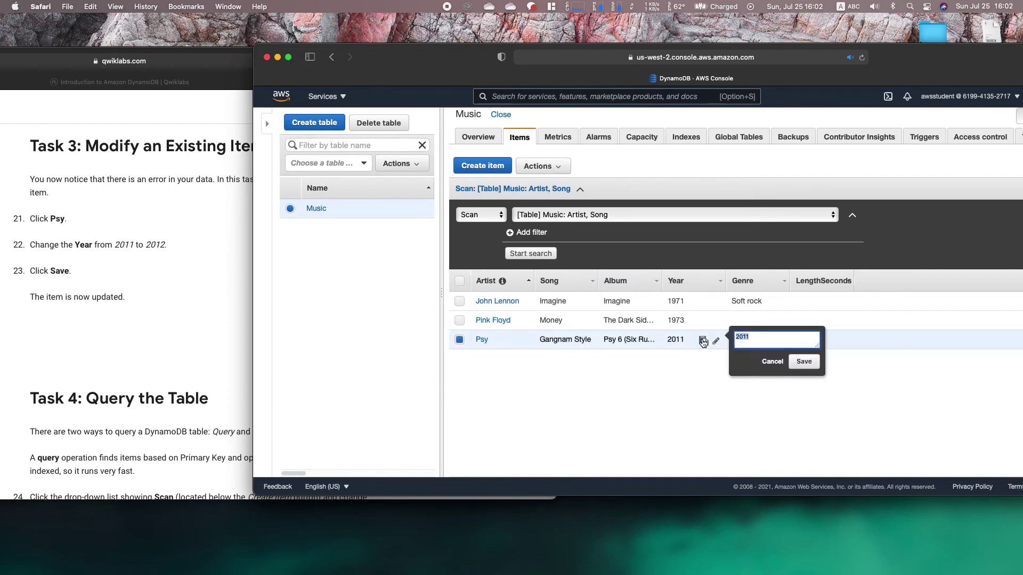
type("2012")
left_click(803, 363)
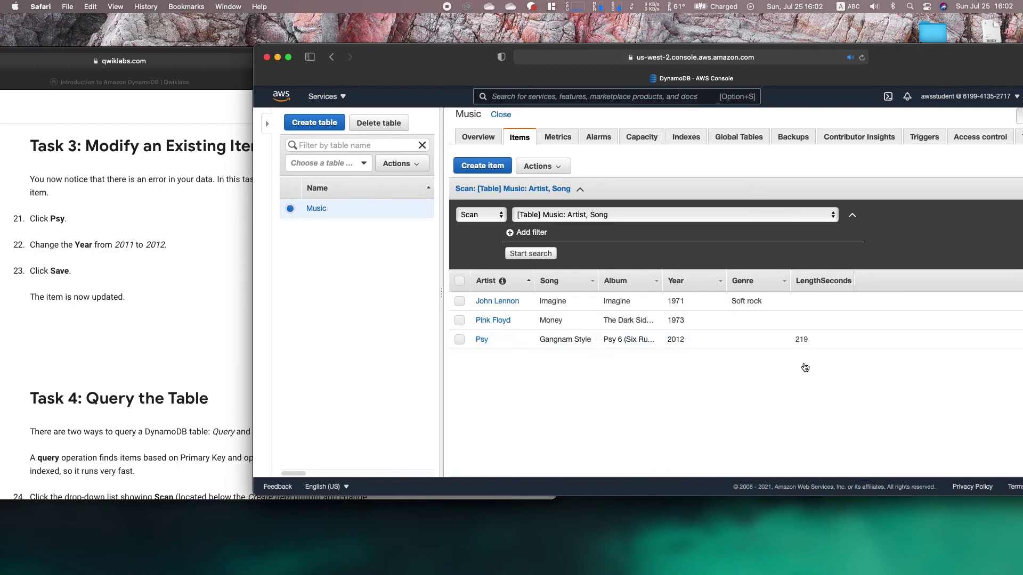
Step: Following Task 4 of the lab guide, query the Music table for partition key Psy and sort key Gangnam Style
left_click(250, 314)
left_click(438, 275)
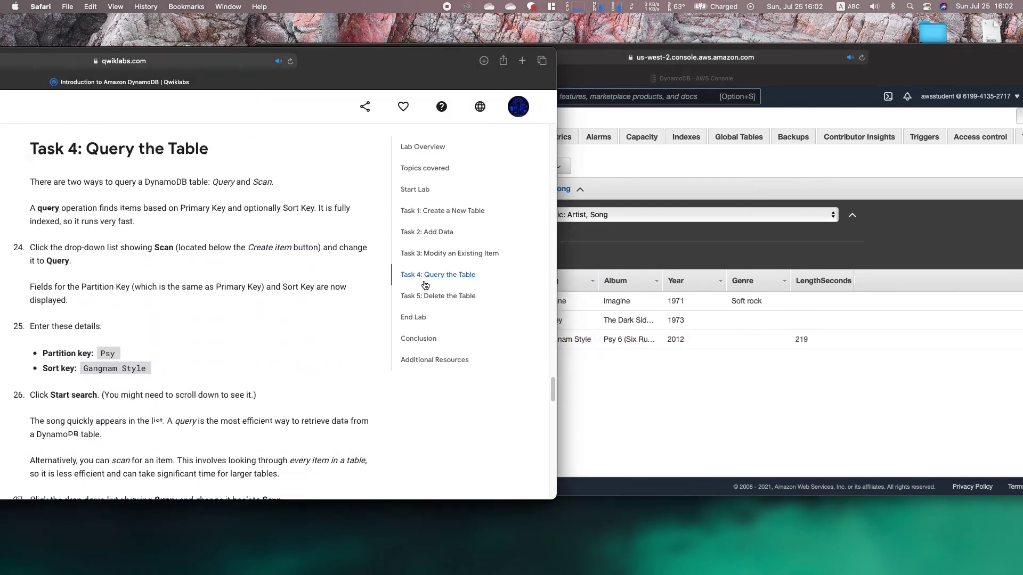
left_click(630, 382)
left_click(480, 216)
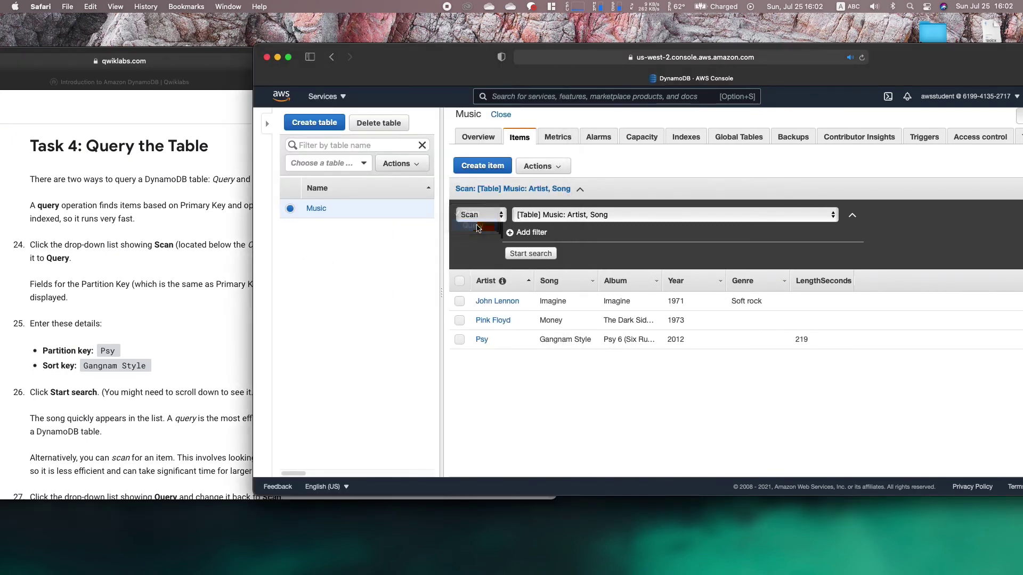
left_click(477, 226)
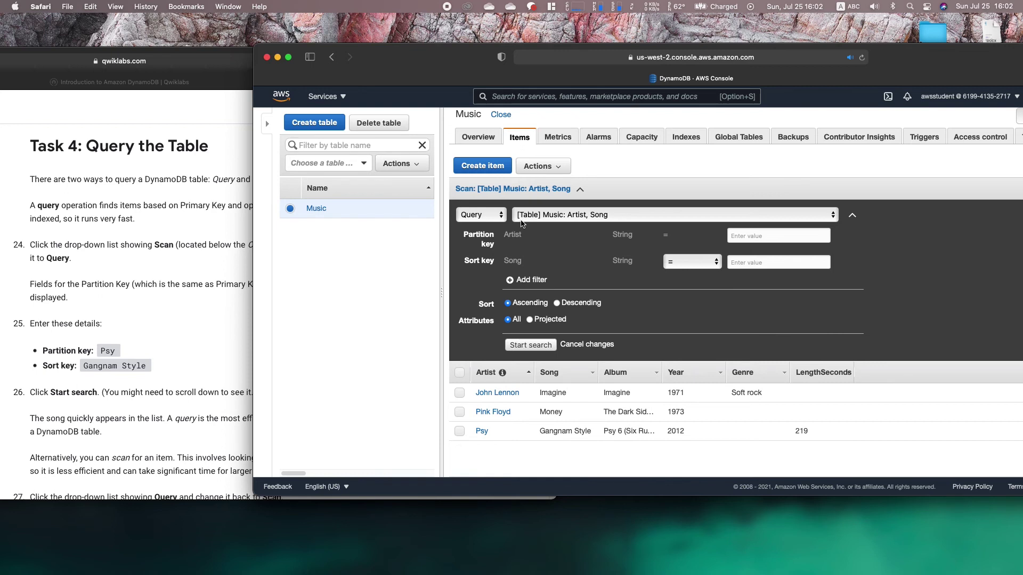
left_click(770, 241)
type("P")
type("Gangnam Style")
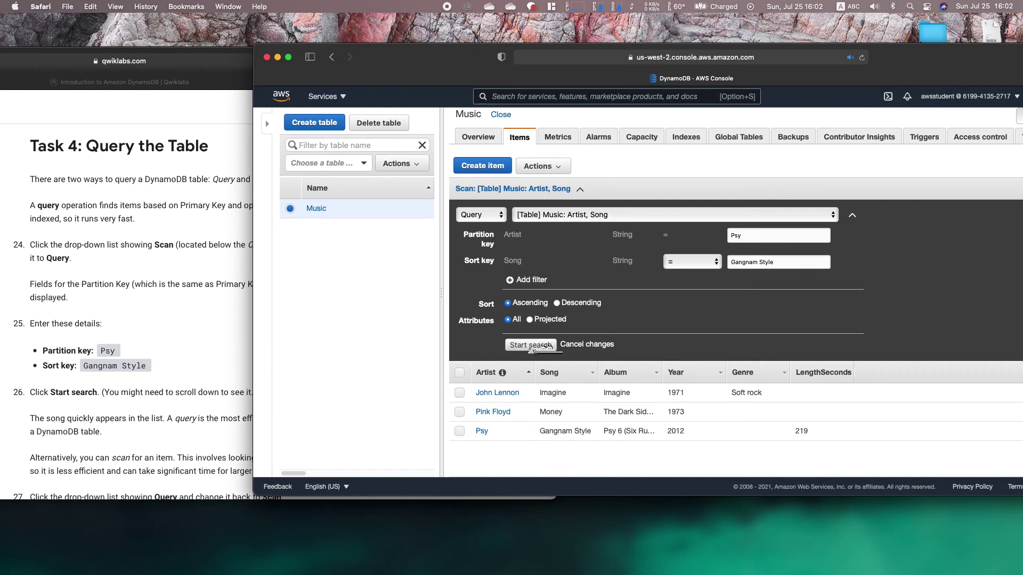
left_click(513, 346)
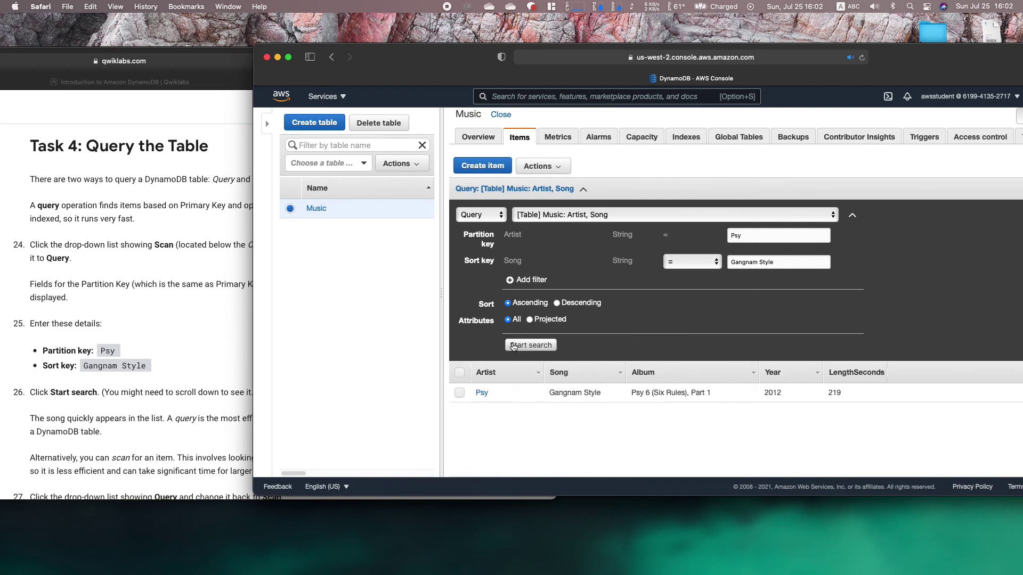
Step: Read the next Task 4 instructions in the lab guide and change the Music table's search mode back to Scan
left_click(180, 365)
scroll(180, 367, "down", 3)
scroll(180, 367, "down", 2)
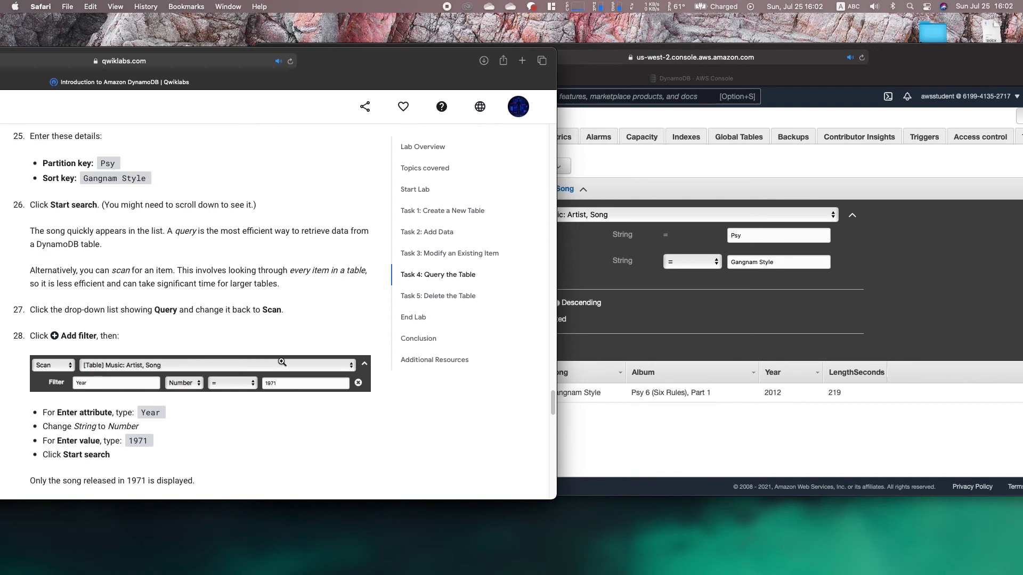
left_click(727, 155)
left_click(494, 215)
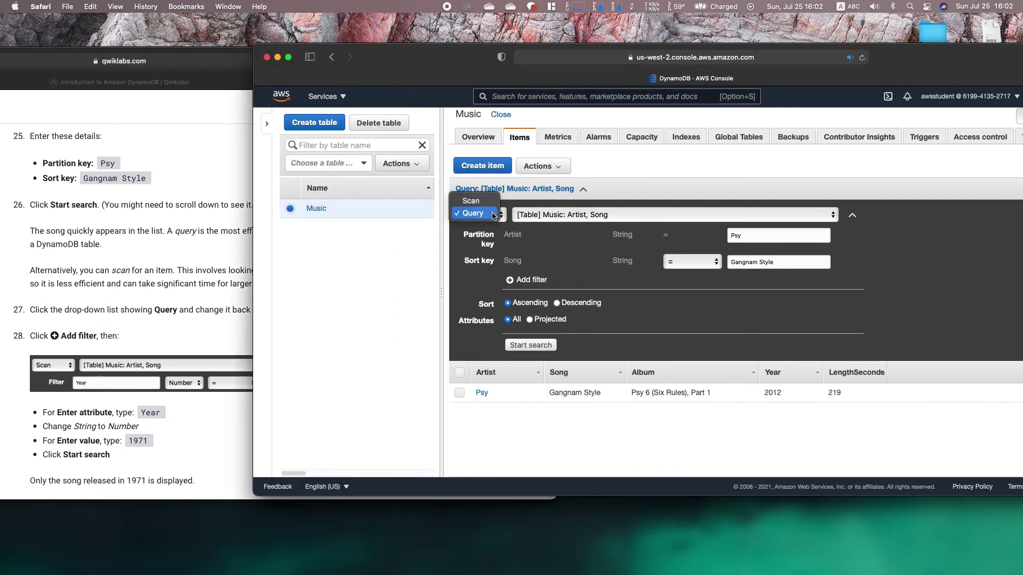
left_click(482, 203)
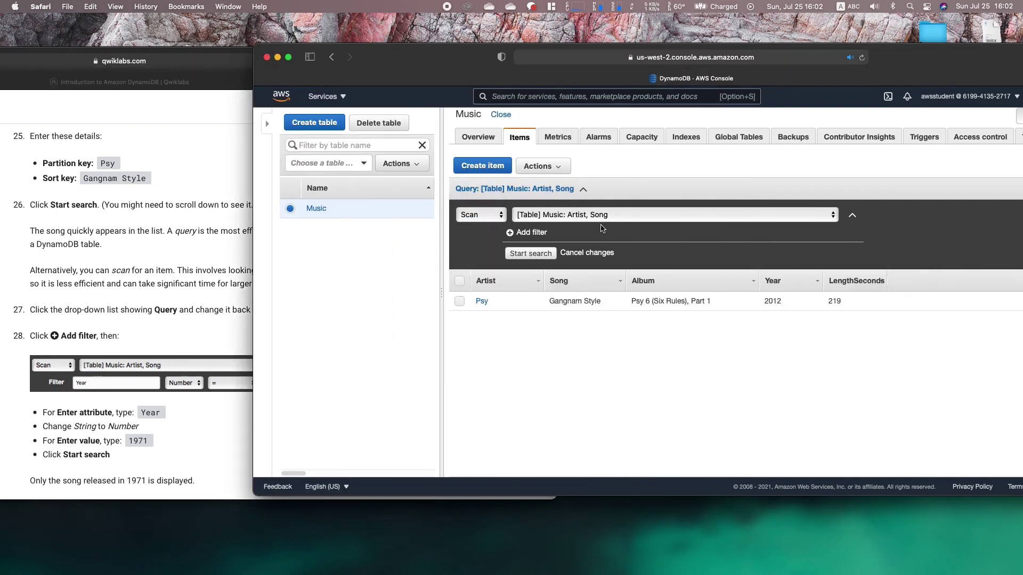
Step: Add a scan filter on the Number attribute Year equal to 1971 and run the search
left_click(510, 234)
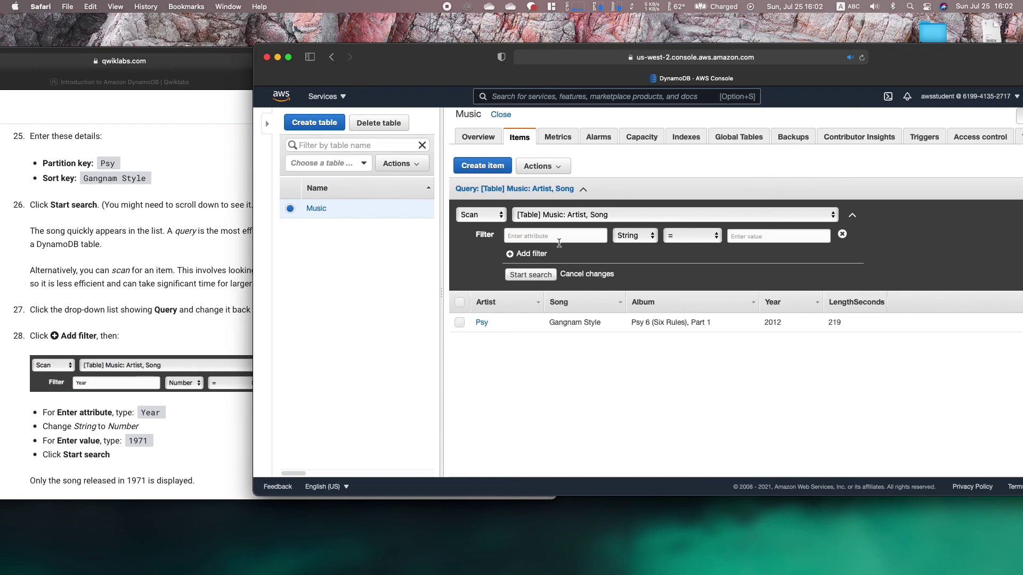
left_click(558, 234)
type("Y")
left_click(635, 236)
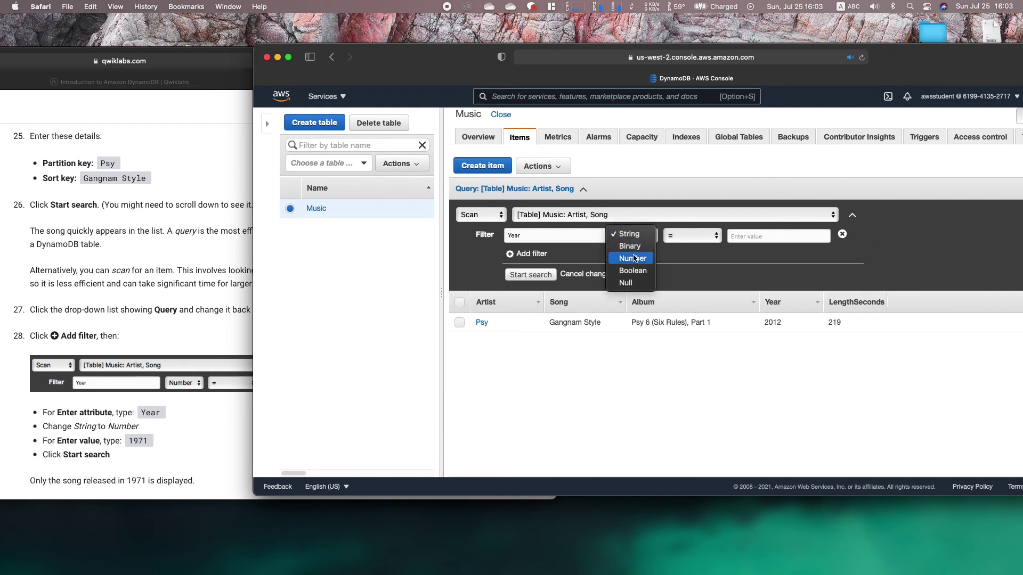
left_click(634, 257)
left_click(762, 237)
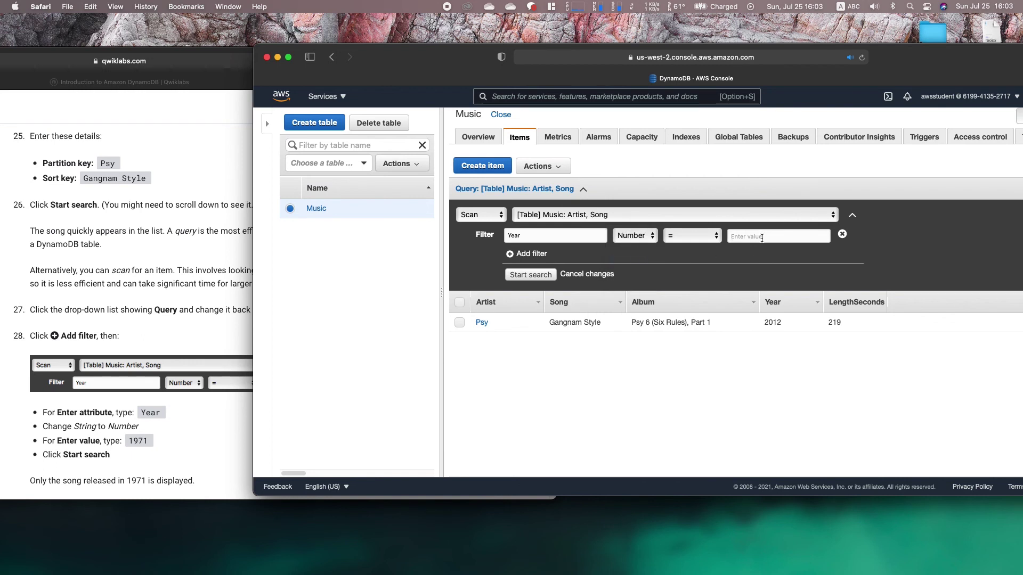
type("1971")
left_click(526, 275)
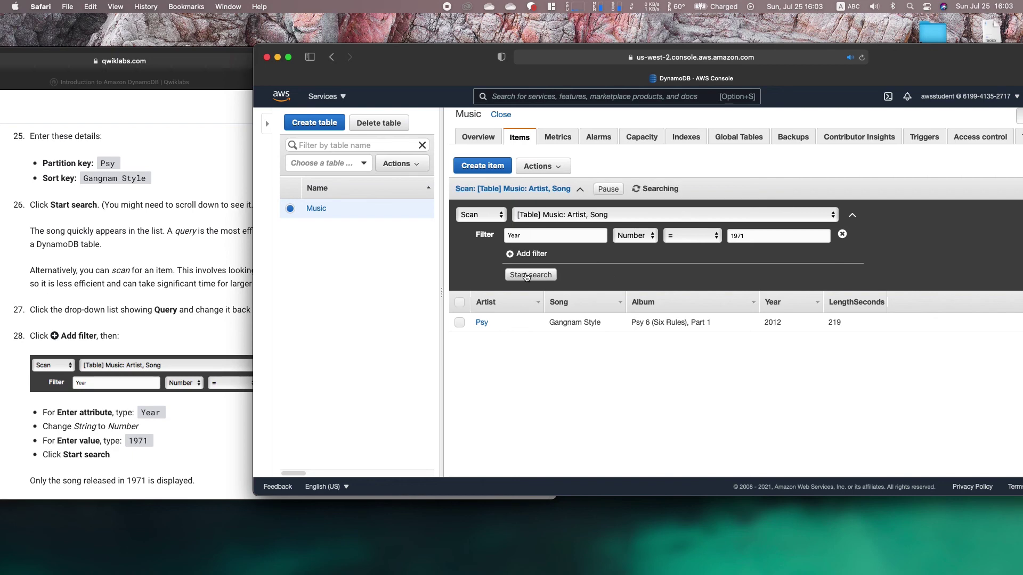
Step: Following Task 5 of the lab guide, delete the Music table and its CloudWatch alarms, confirming with the word delete
left_click(204, 340)
scroll(204, 340, "down", 3)
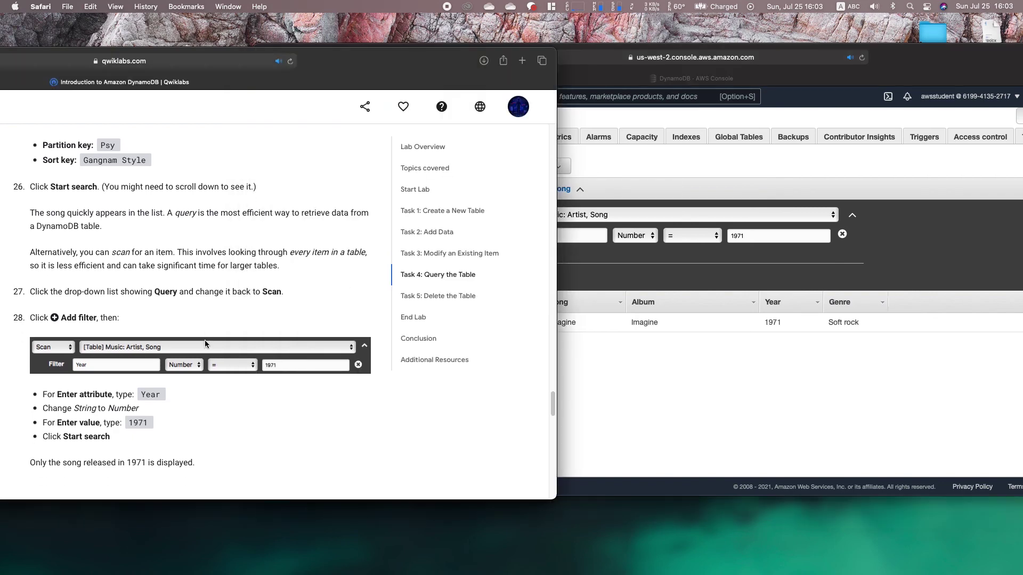
left_click(447, 299)
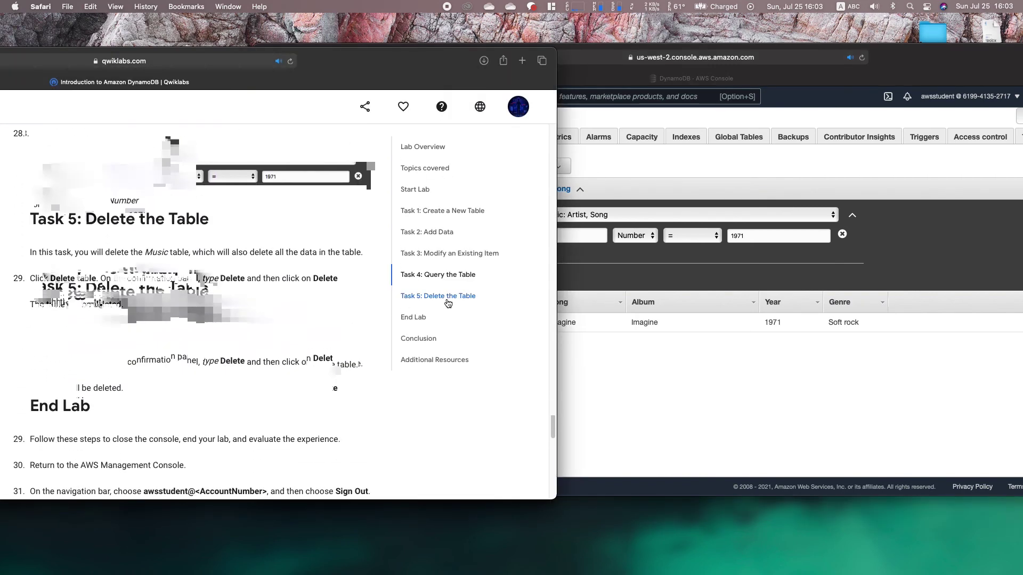
left_click(642, 387)
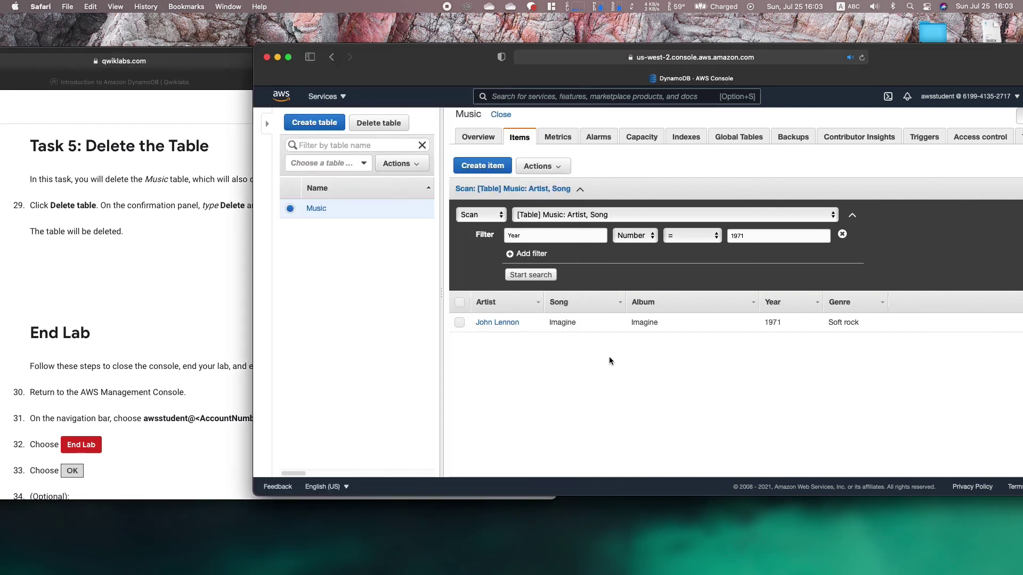
left_click(395, 127)
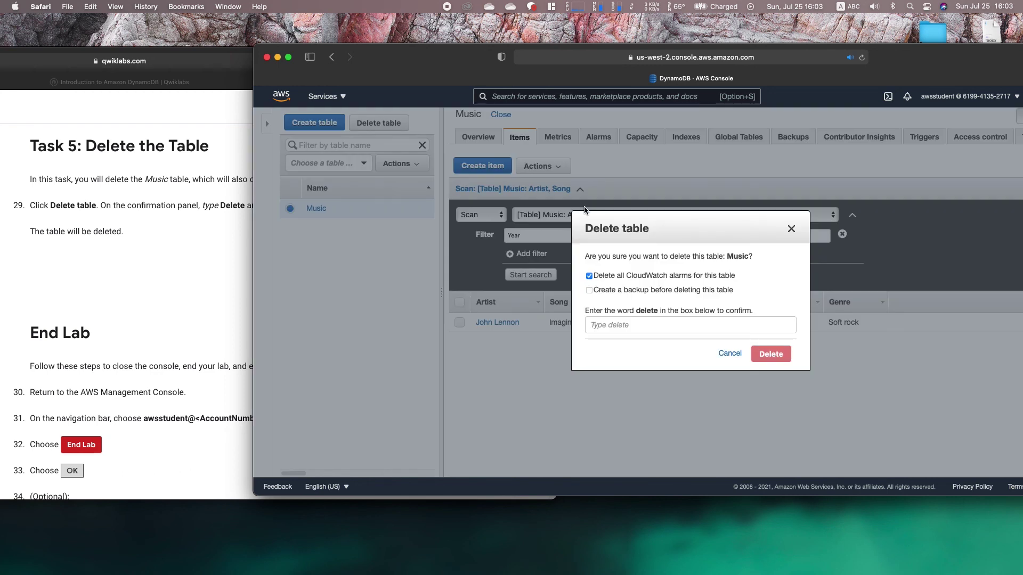
left_click(643, 324)
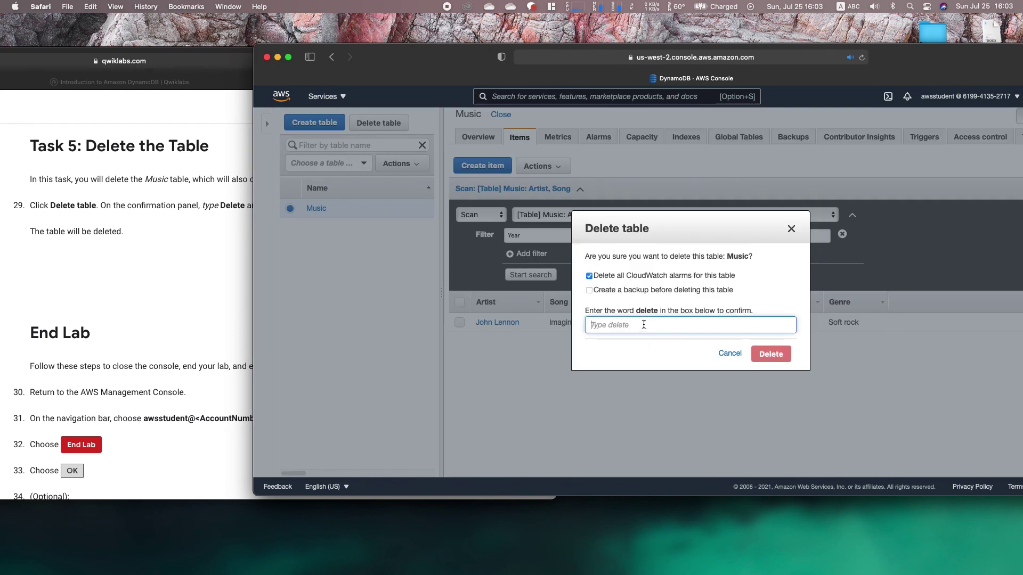
left_click(207, 256)
left_click(680, 320)
type("delete")
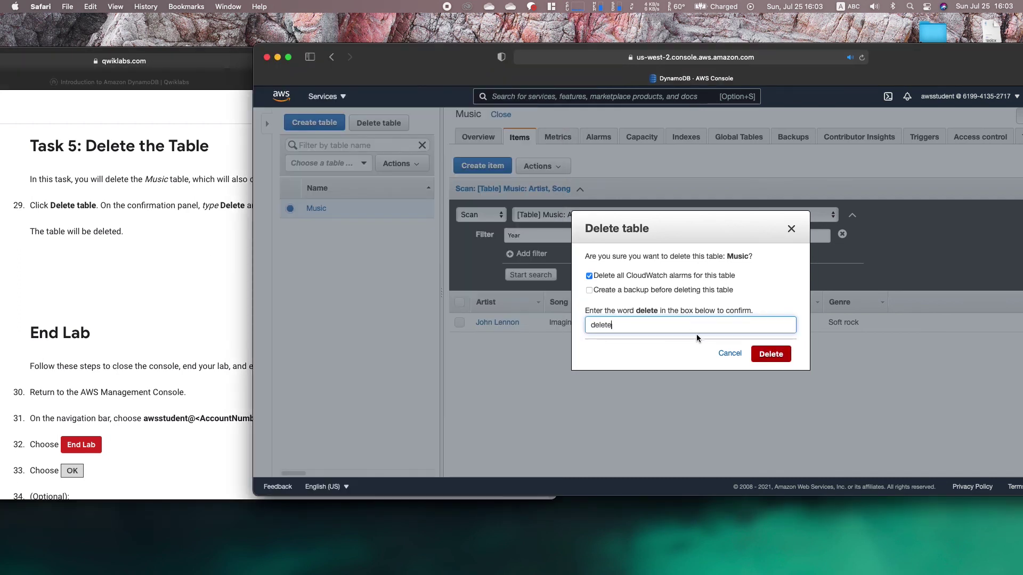
left_click(776, 356)
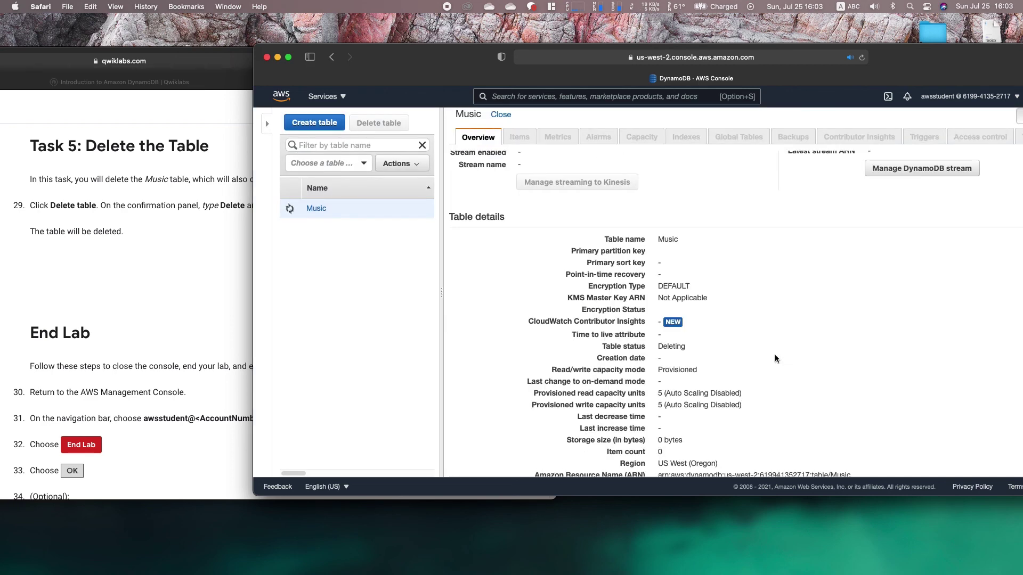